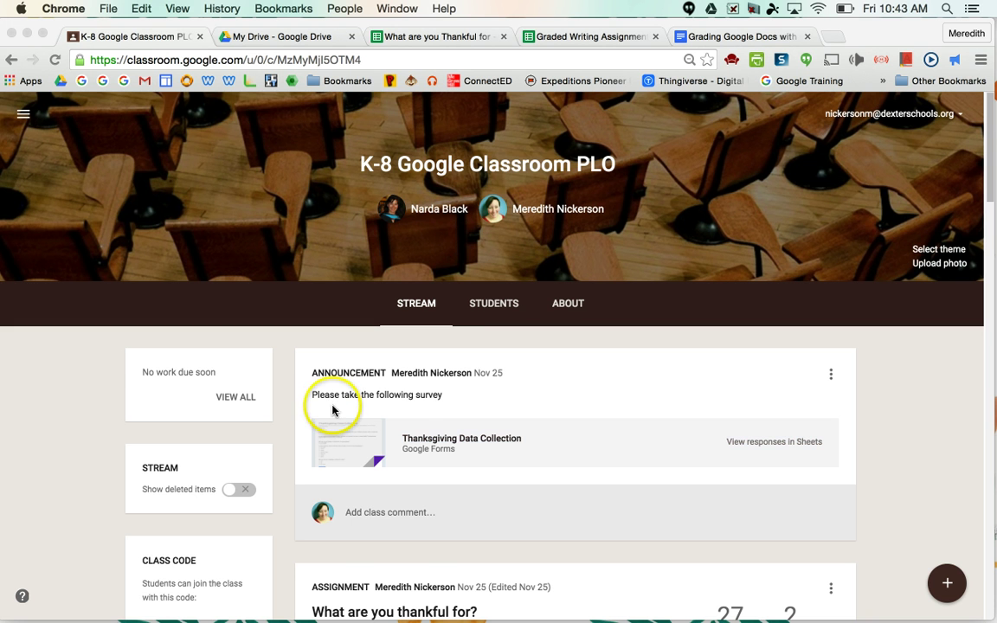
Close the template doc and open Student Work for 'What are you thankful for?' (27 done, 2 not done).
scroll(421, 394, "down", 5)
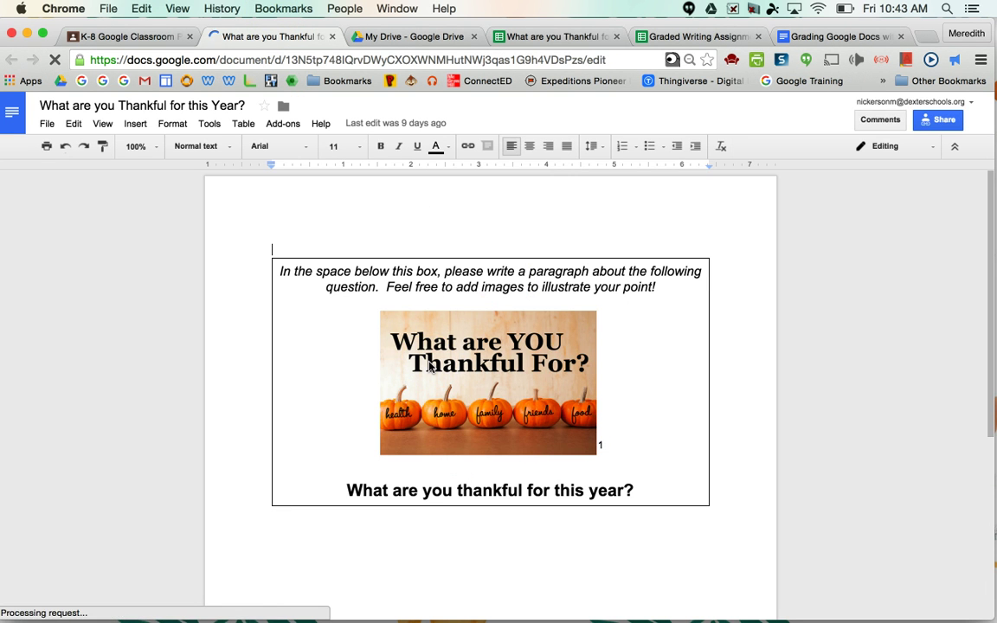
left_click(331, 39)
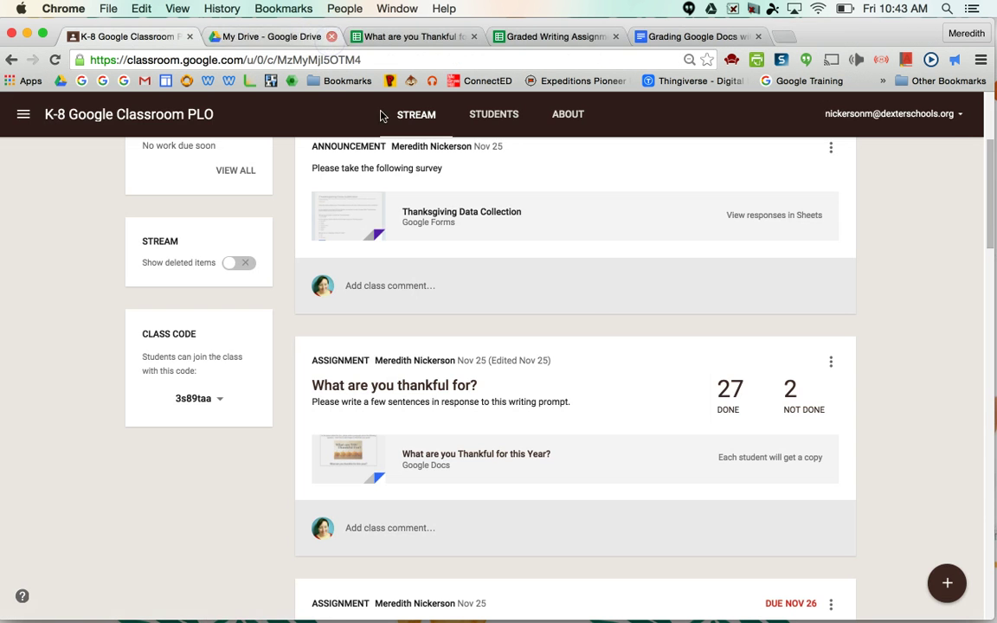
left_click(732, 400)
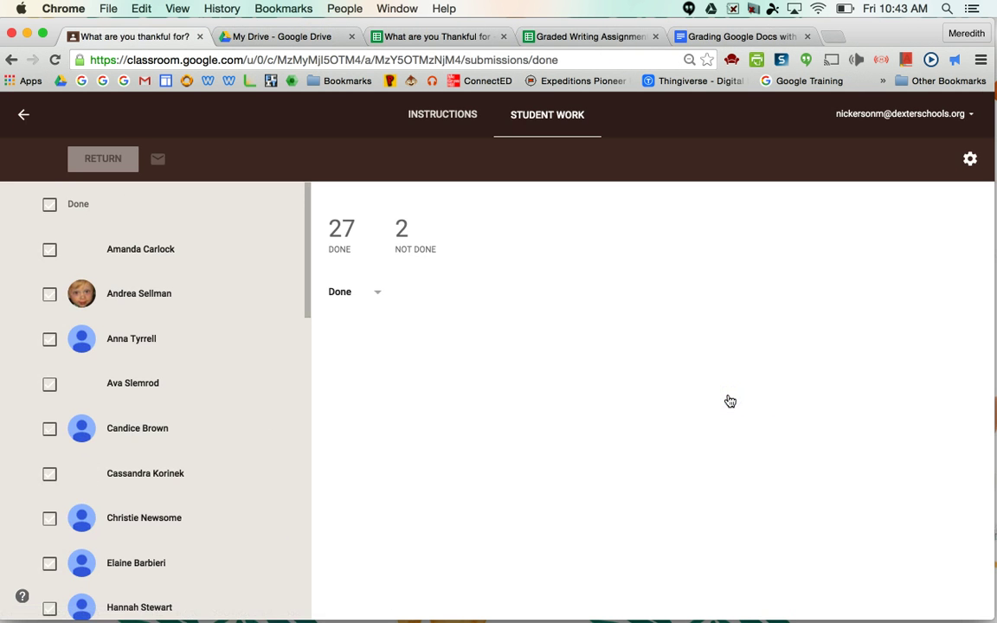
scroll(683, 288, "down", 3)
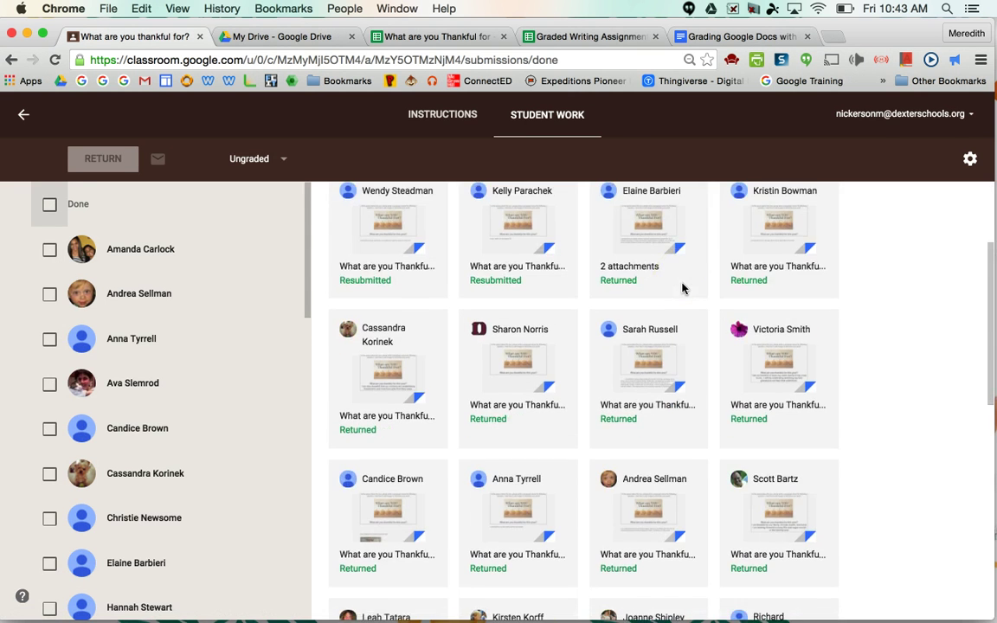
scroll(682, 289, "up", 3)
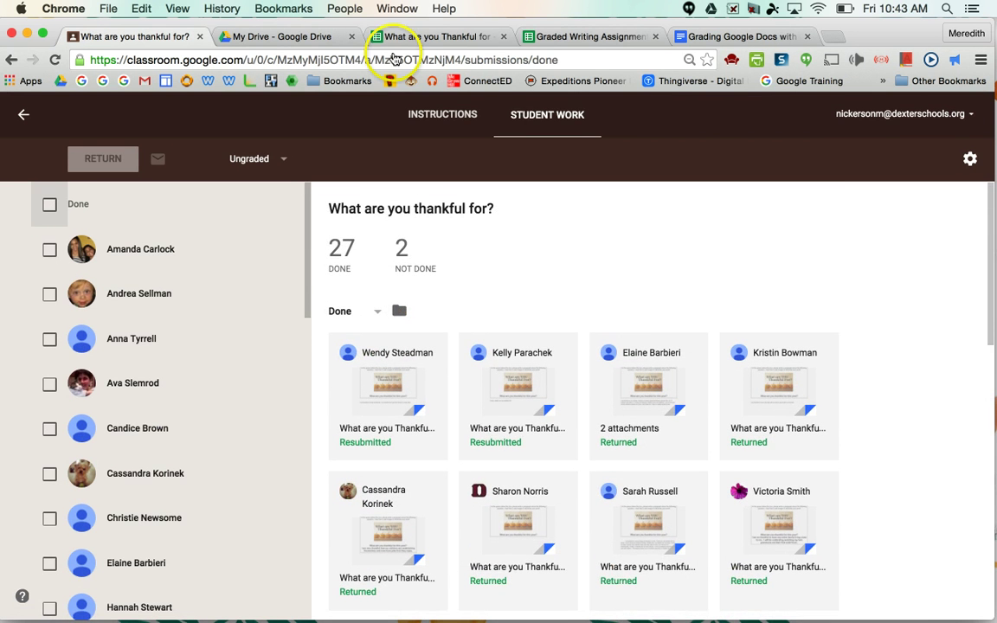
Open Drive's Classroom > K-8 Google Classroom PLO > What are you thankful for? folder, then view the RUBRIC sheet.
left_click(245, 37)
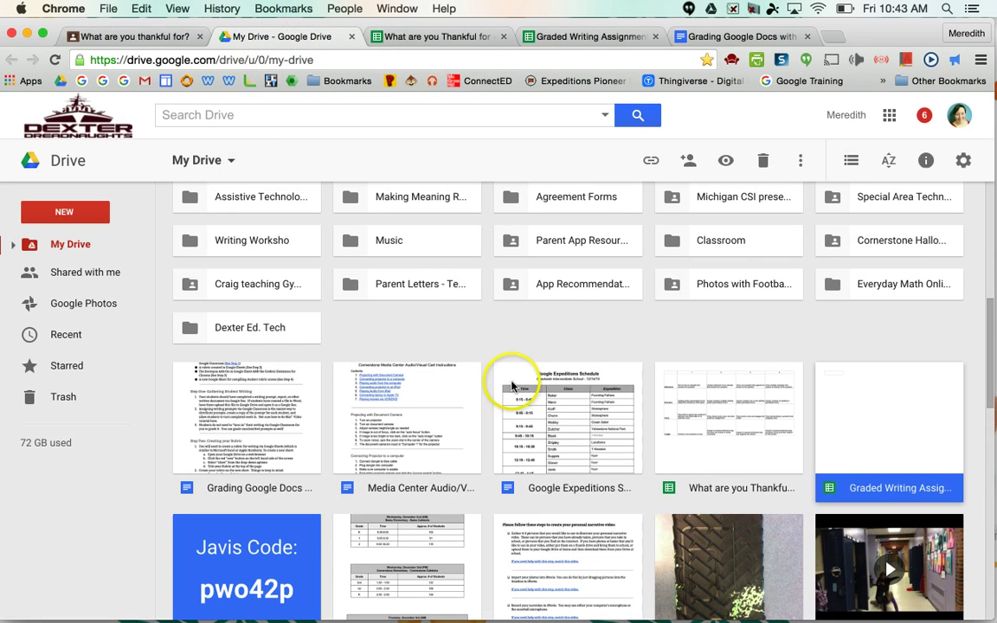
double_click(718, 242)
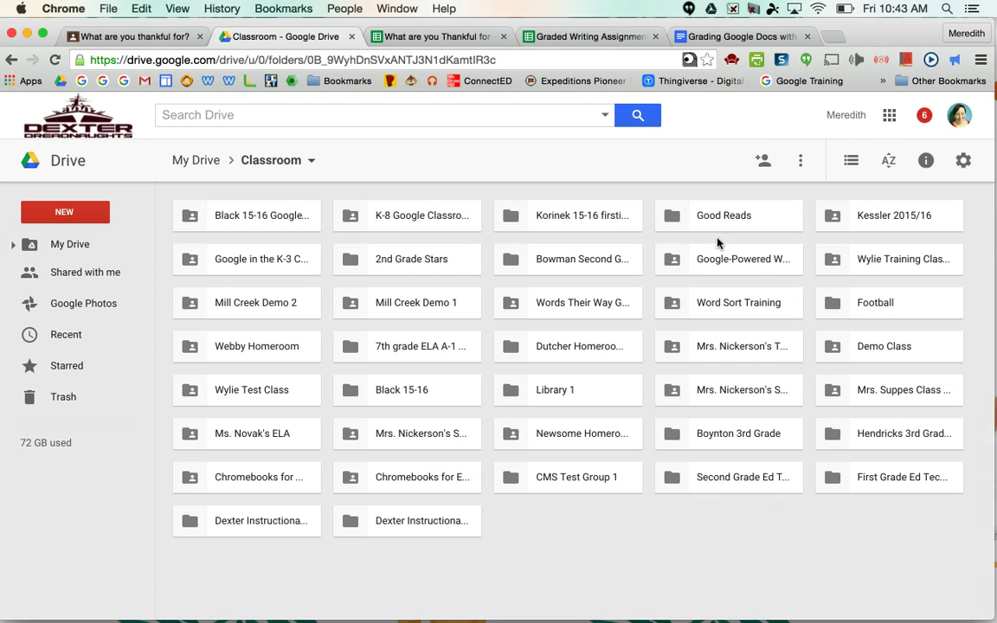
double_click(447, 217)
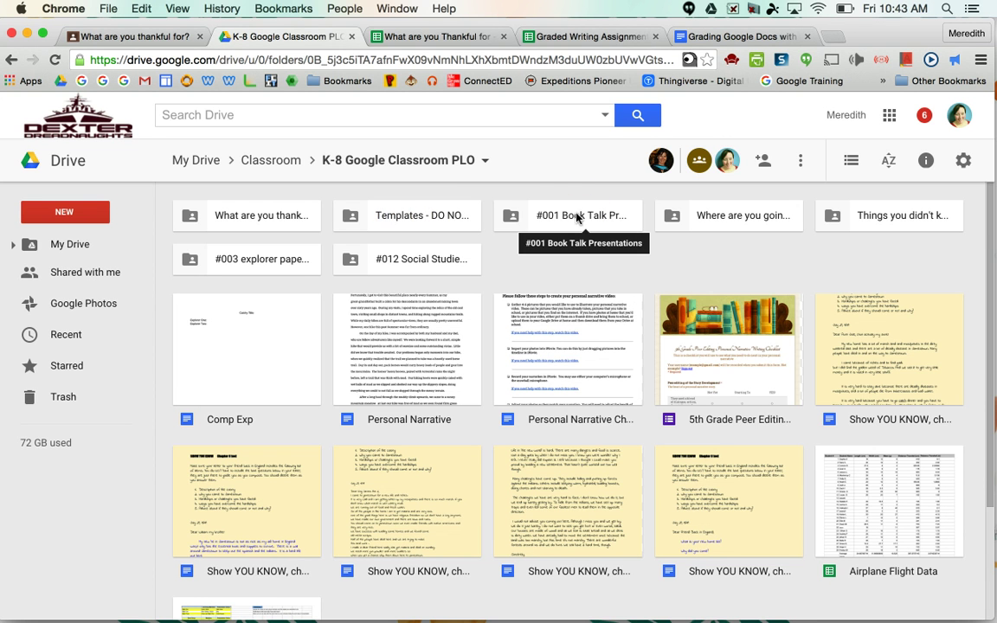
double_click(283, 216)
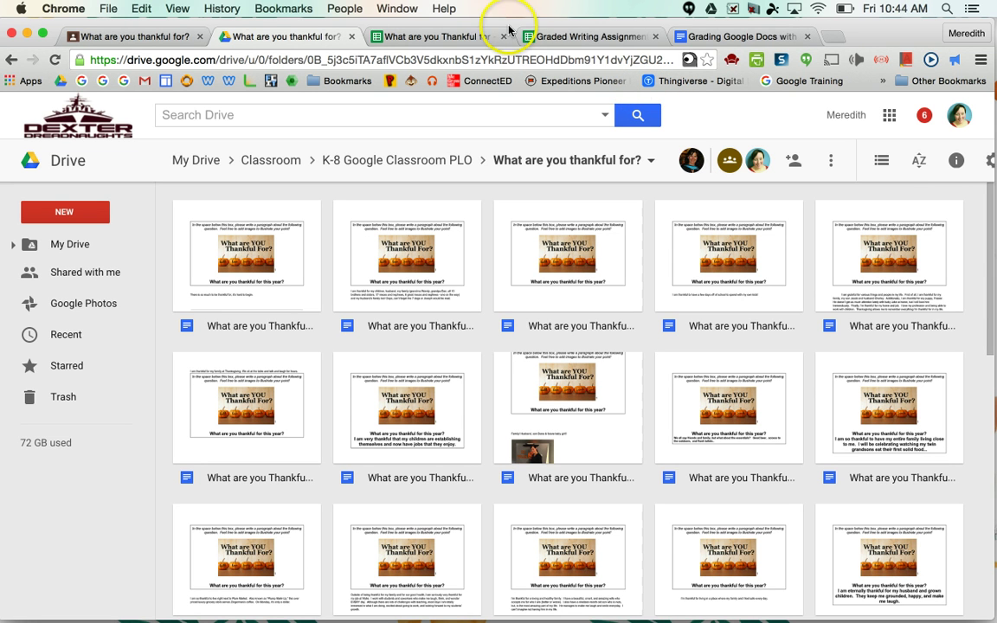
left_click(64, 212)
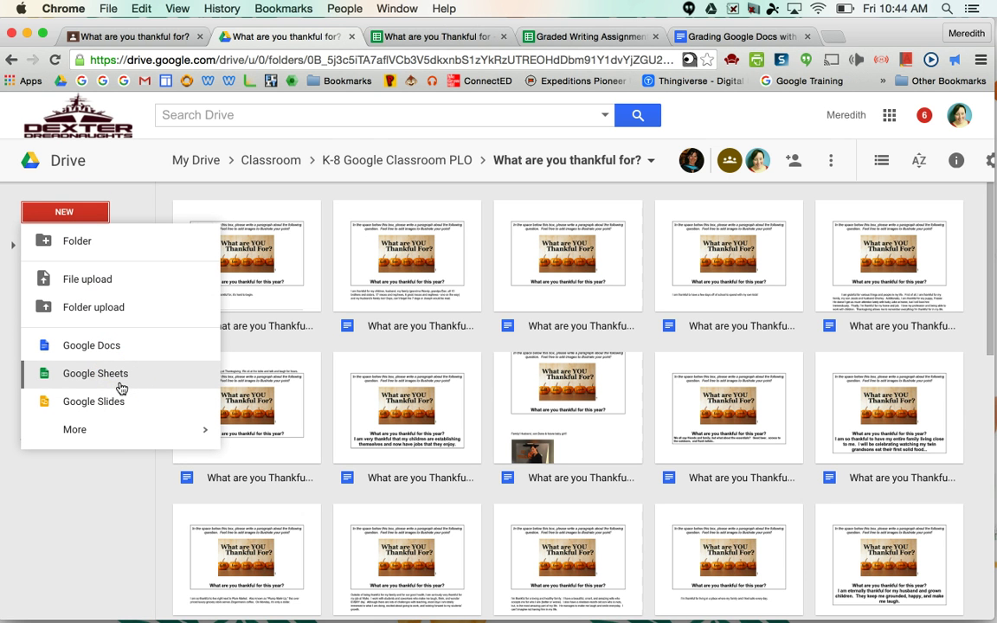
left_click(417, 39)
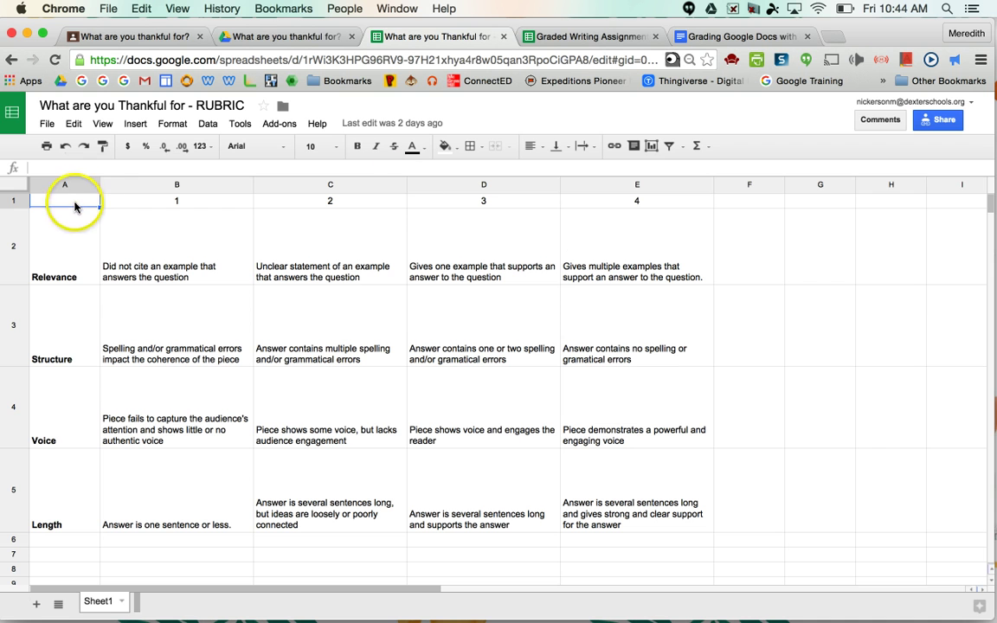
Point out the Relevance, Structure and Length criteria and Relevance's lowest and top score descriptions.
left_click(74, 204)
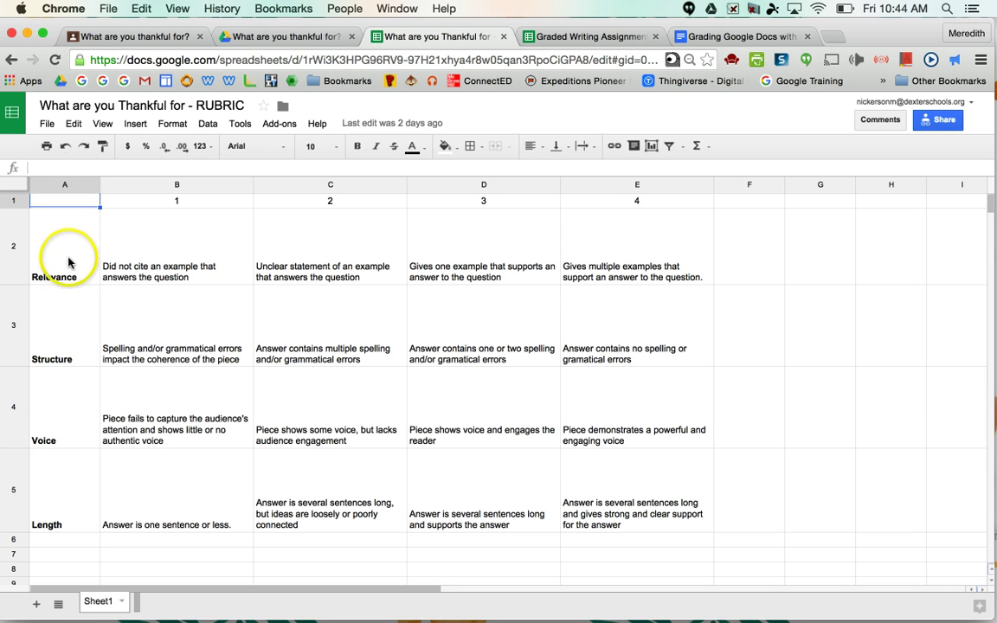
left_click(65, 234)
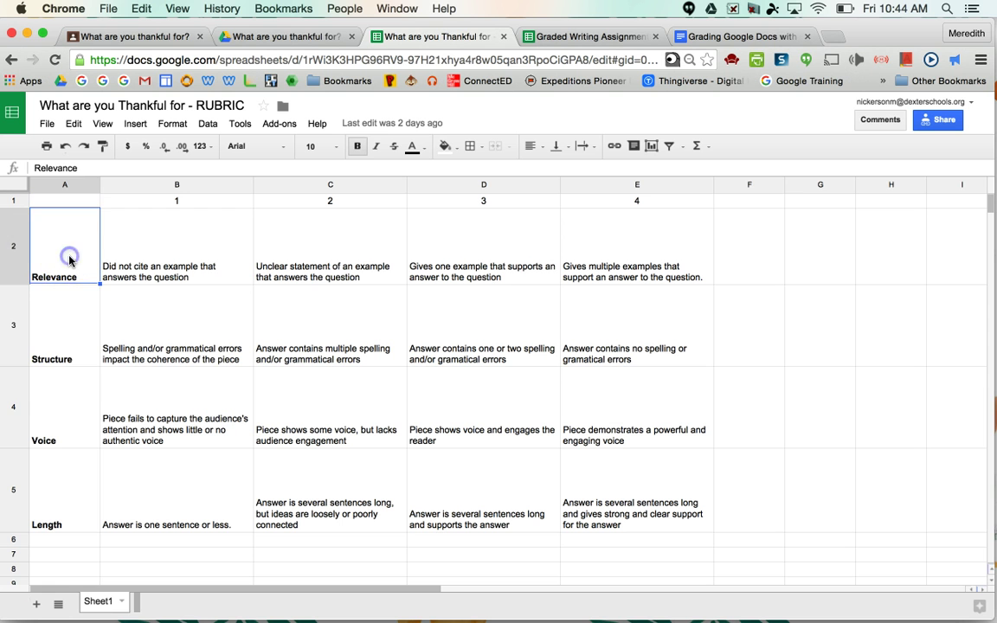
left_click(74, 348)
left_click(74, 494)
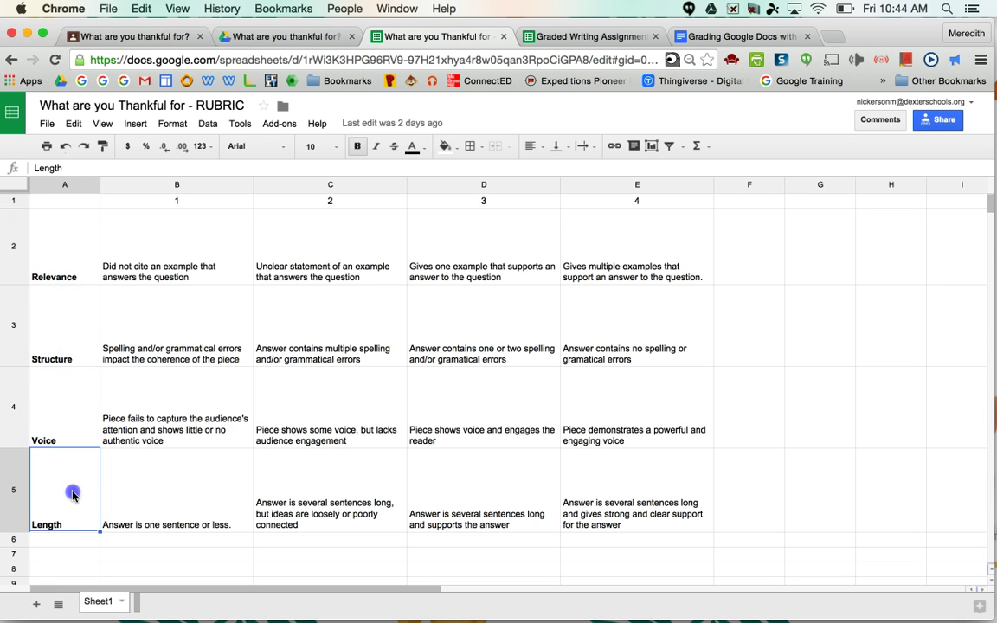
left_click(62, 257)
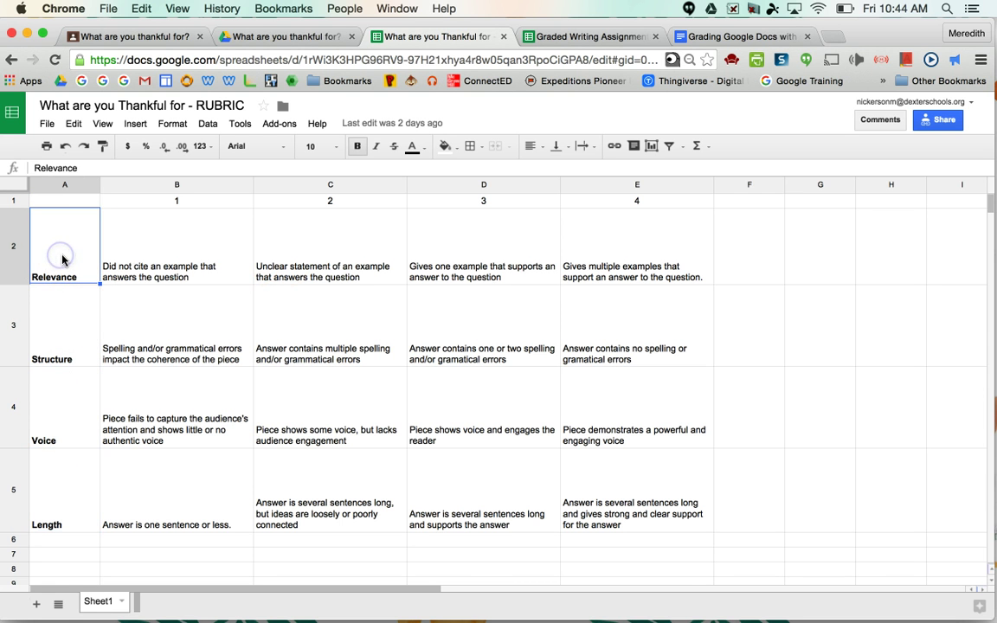
left_click(149, 238)
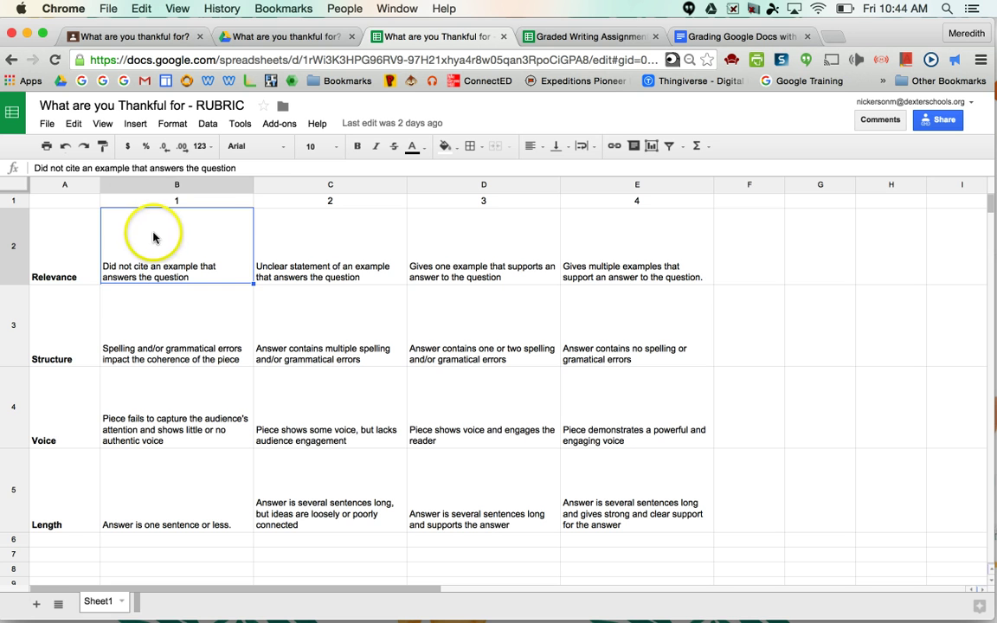
left_click(576, 250)
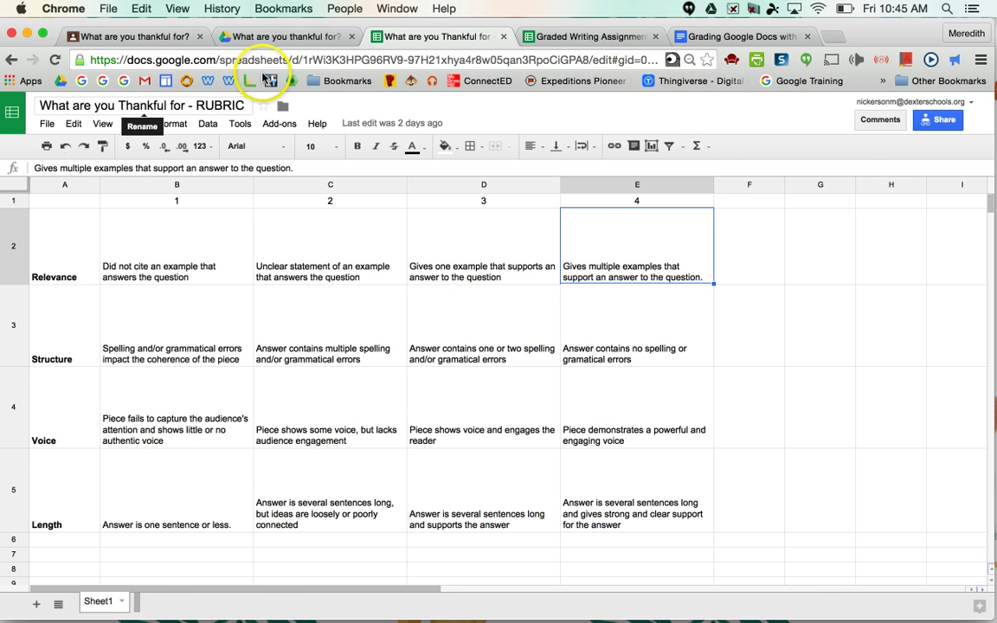
Create a spreadsheet from the folder and title it 'Graded Writing Assignments - What are you Thankful For?'.
left_click(286, 36)
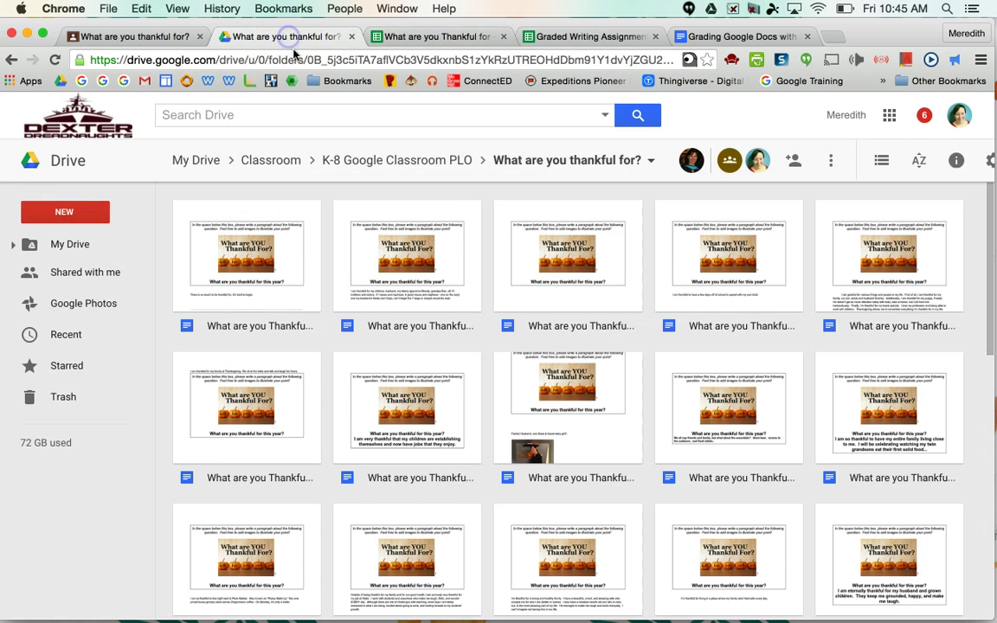
left_click(82, 217)
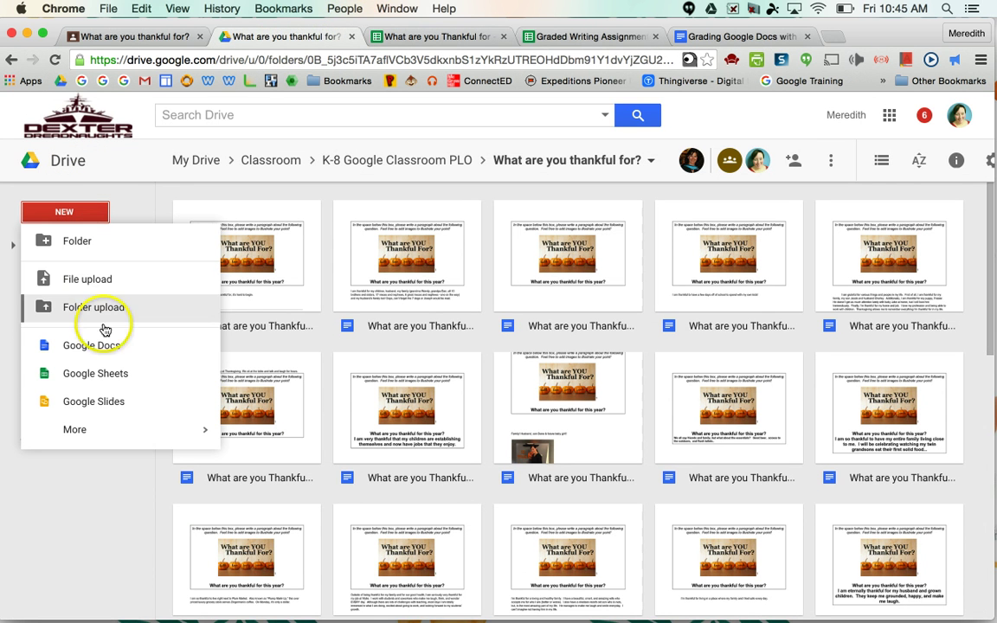
left_click(568, 36)
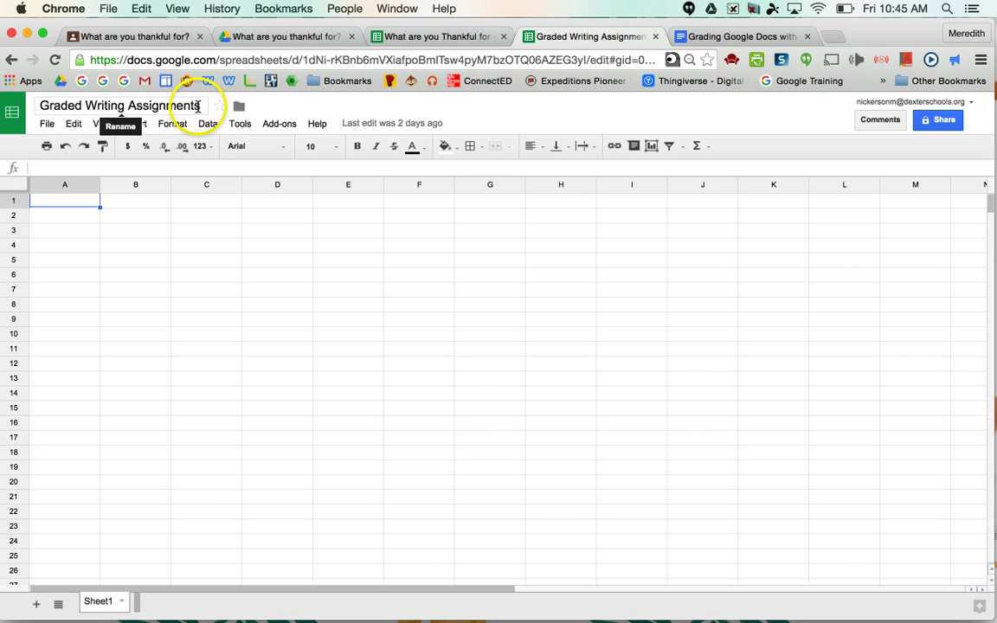
left_click(195, 106)
type("- ")
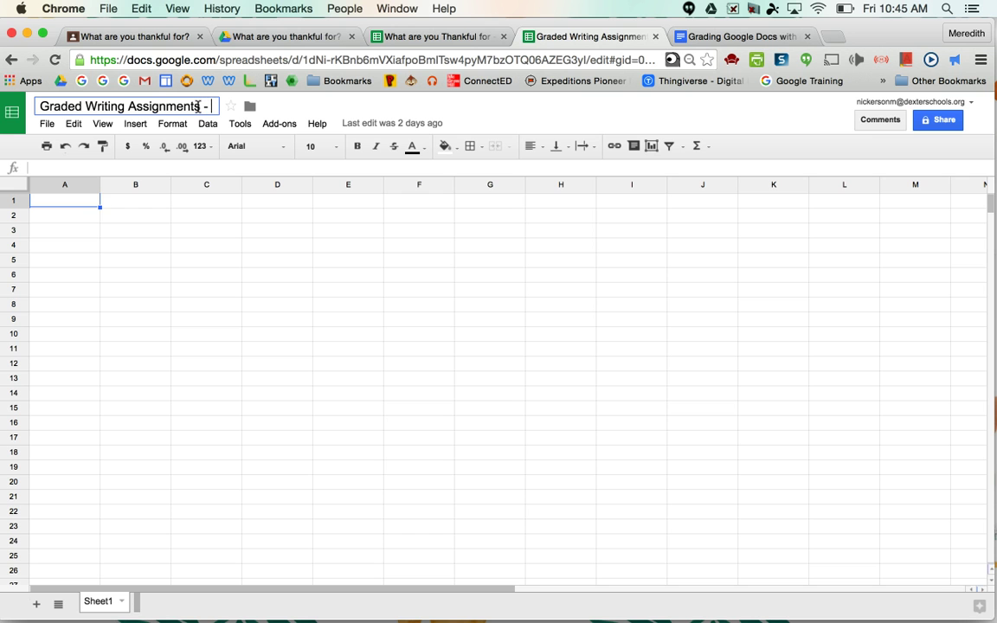
type("Wha")
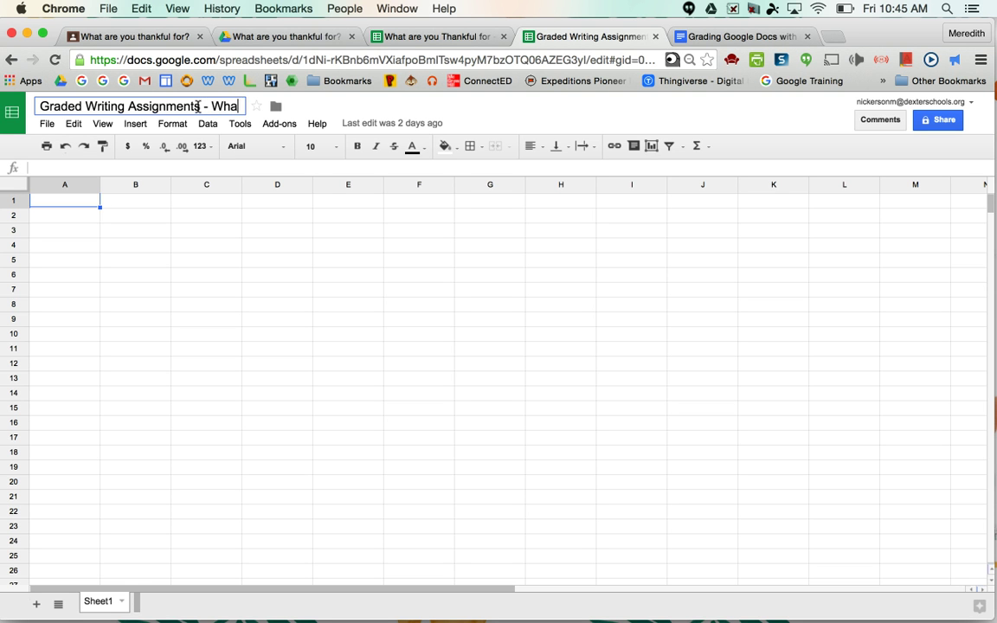
type("t are you Thankf")
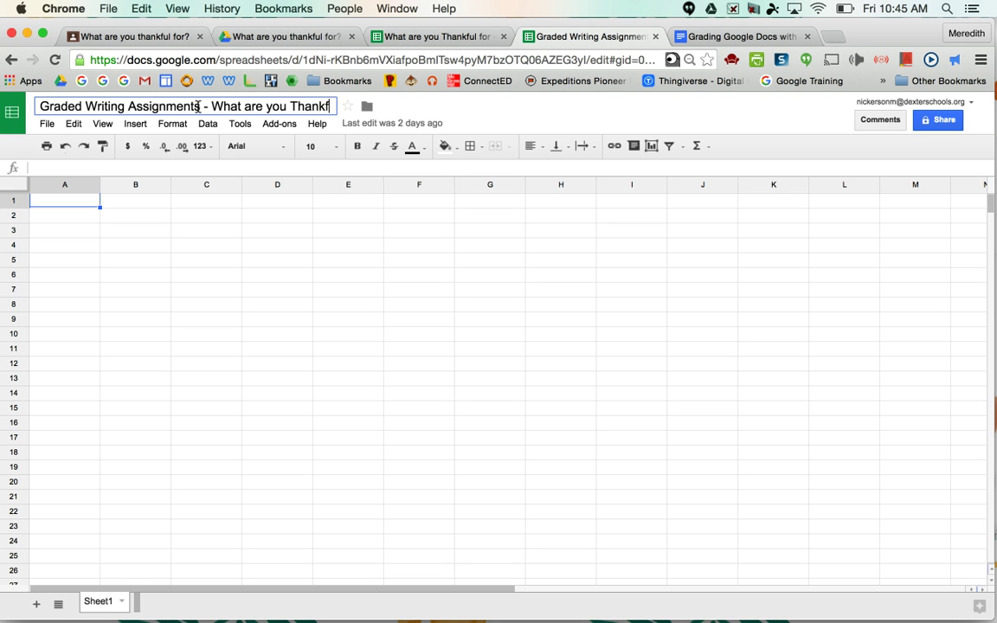
type("ul For?")
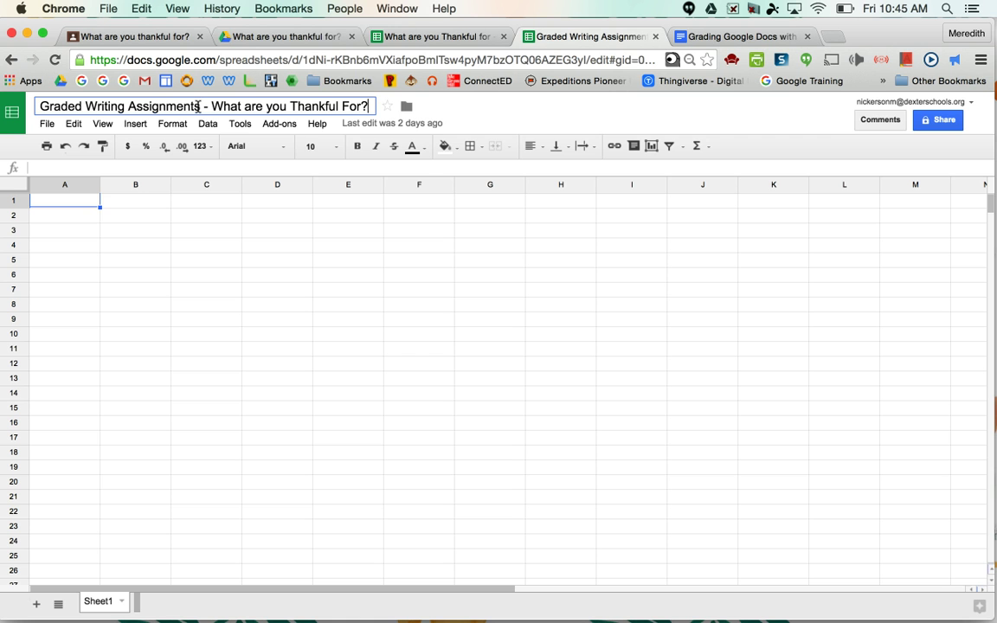
left_click(499, 108)
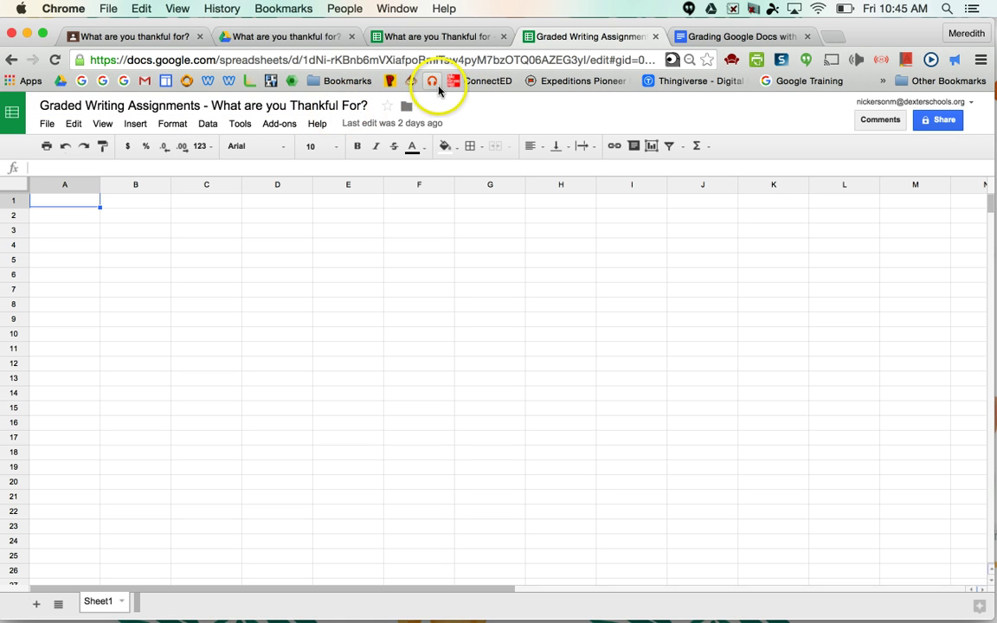
Check the Doctopus entry in the installed add-ons list.
left_click(279, 123)
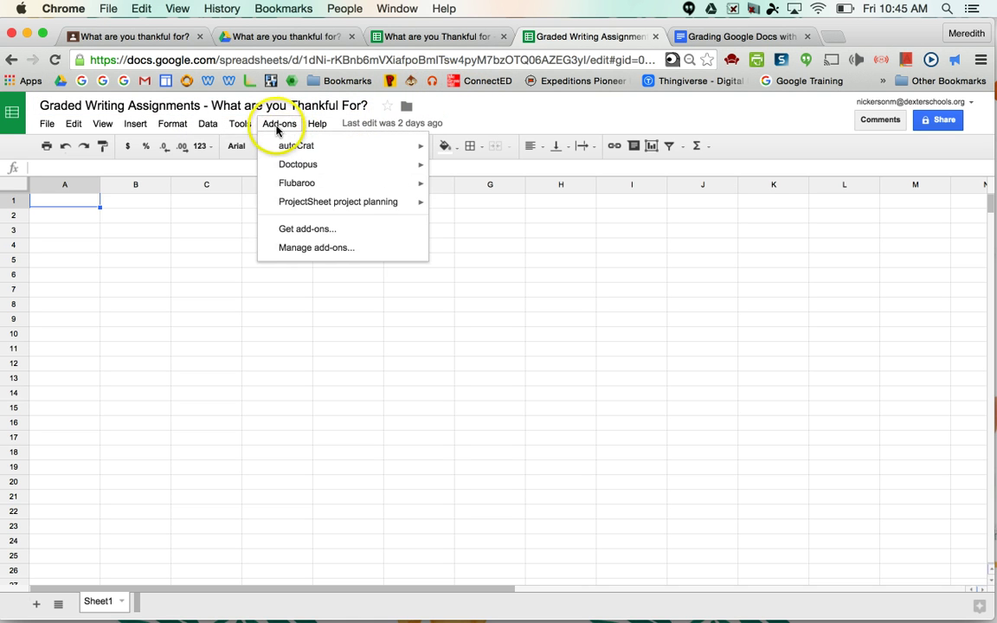
left_click(283, 169)
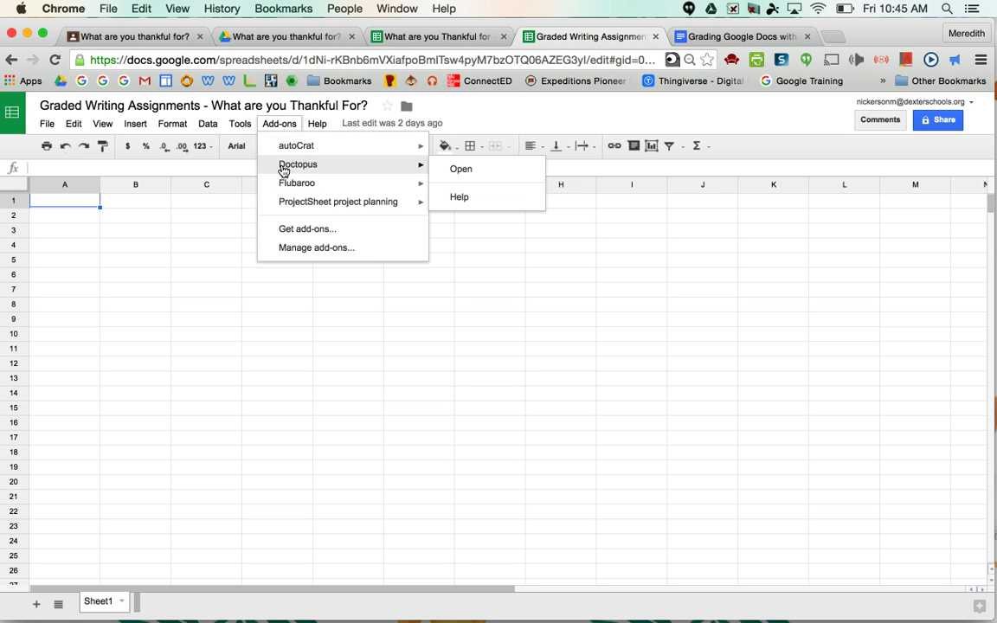
left_click(278, 127)
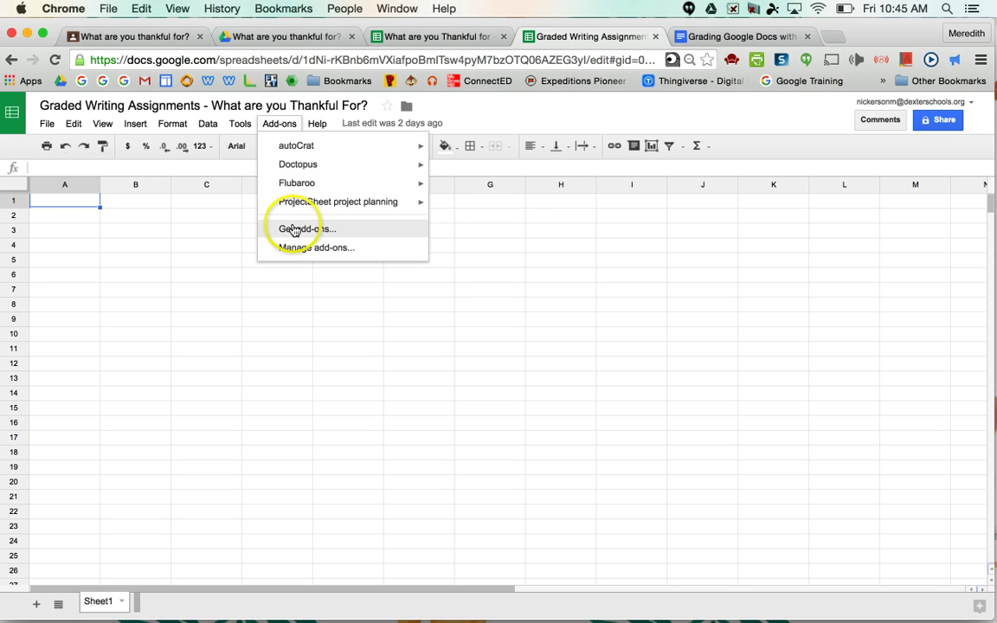
Search the add-ons store for 'docto', confirm Doctopus is installed, and close the store.
left_click(294, 230)
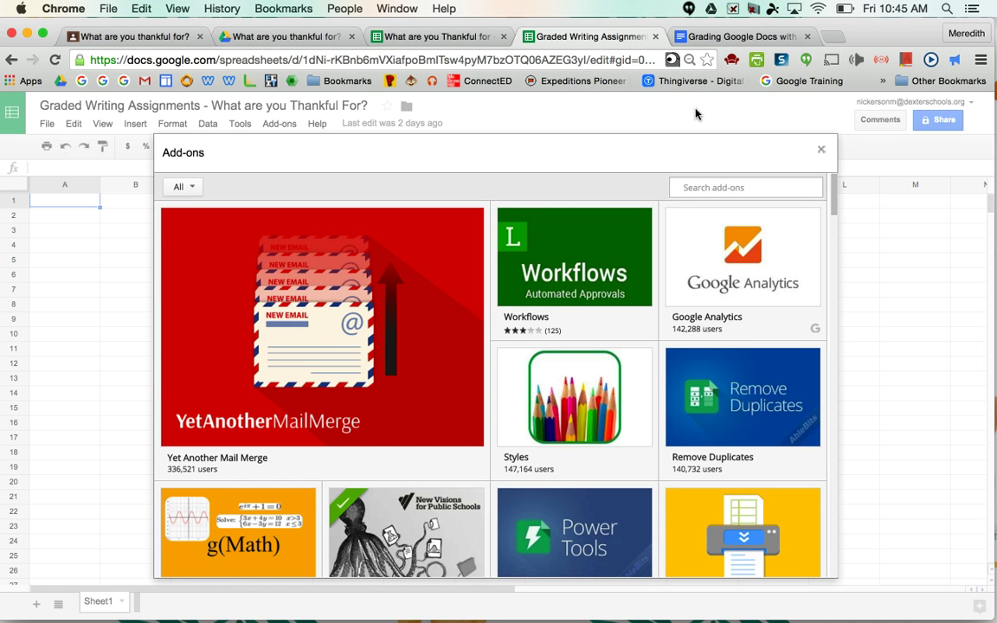
type("docto")
scroll(612, 222, "down", 5)
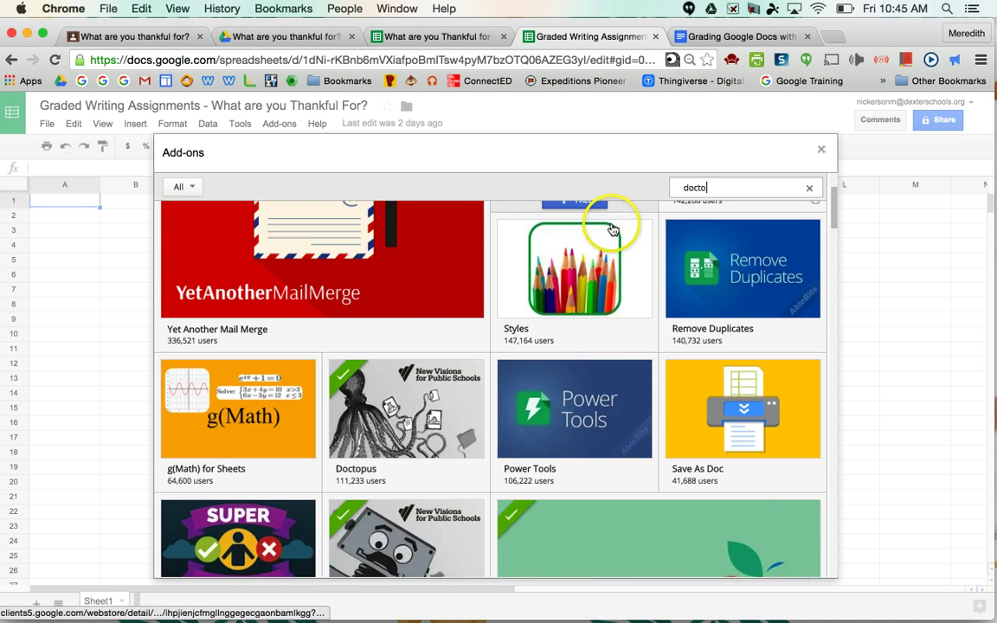
mouse_move(407, 372)
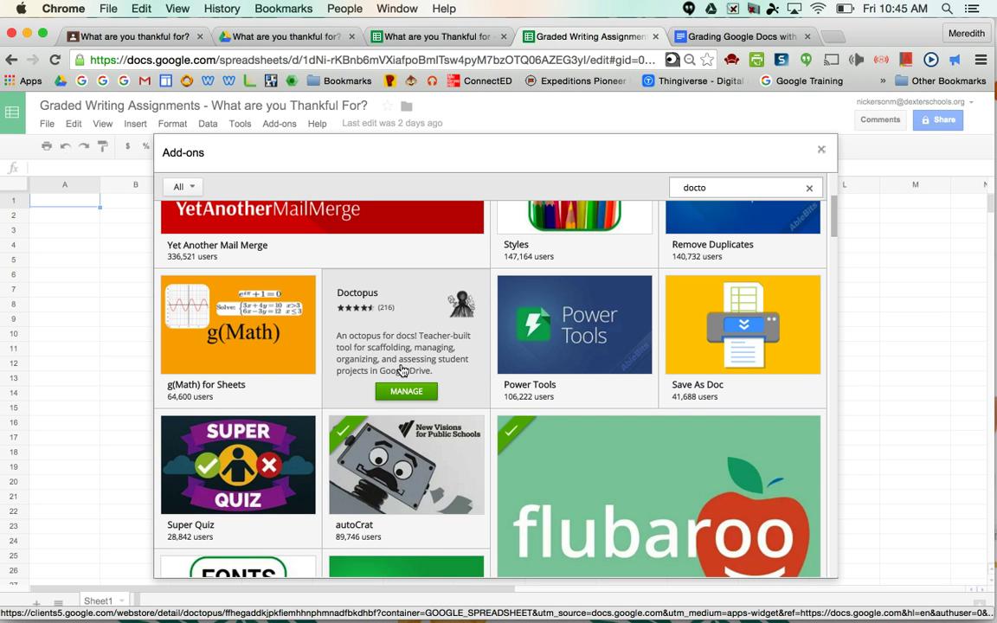
left_click(821, 152)
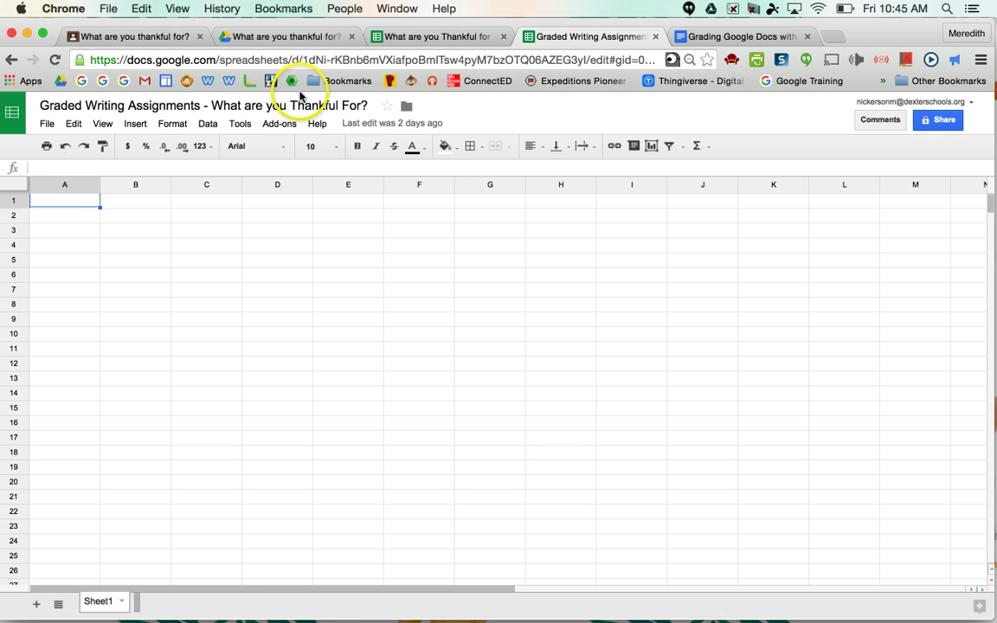
Launch Doctopus, dismiss its deleted-roster error, and close the spreadsheet to return to the Drive folder.
left_click(285, 121)
mouse_move(290, 166)
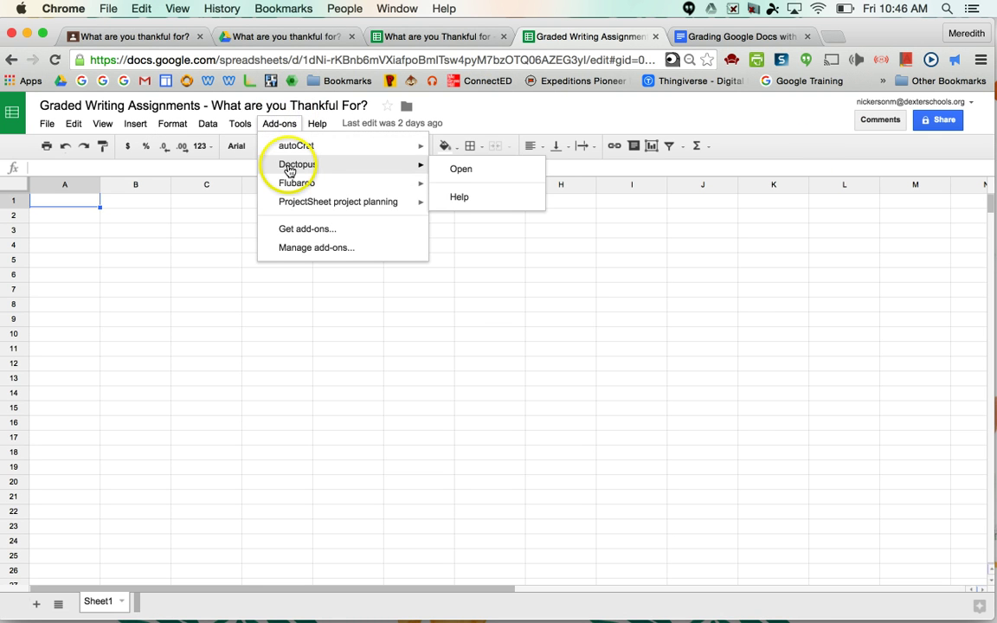
left_click(456, 169)
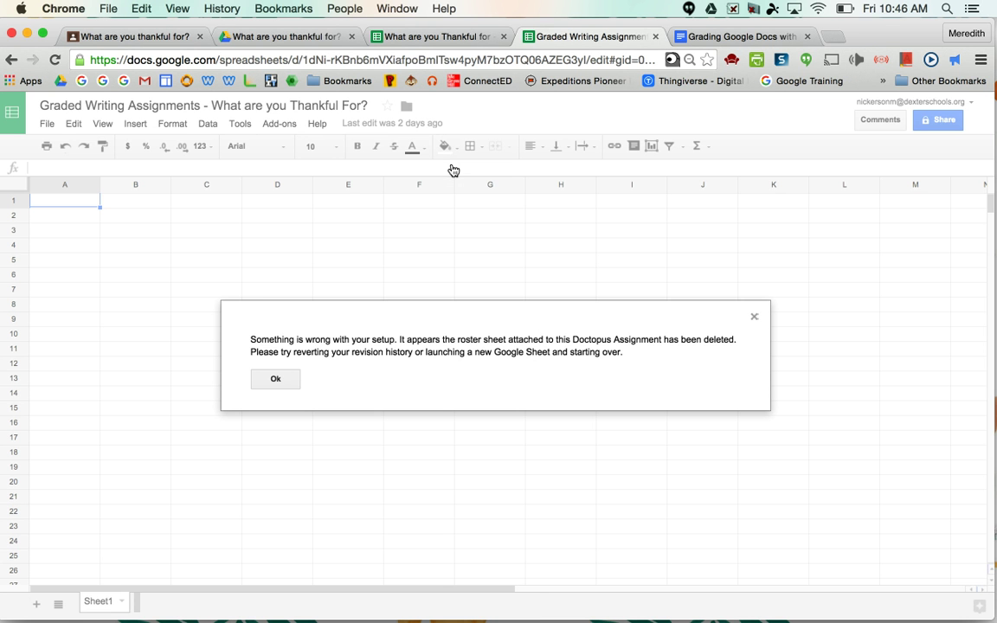
left_click(246, 324)
left_click(270, 385)
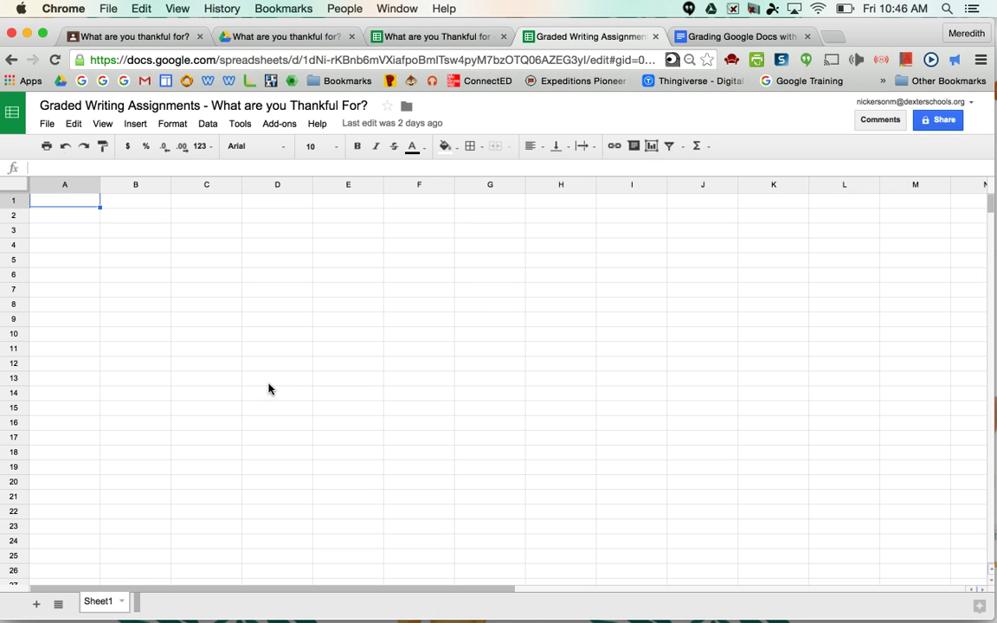
left_click(656, 36)
left_click(230, 41)
Make a new Google Sheets file in the 'What are you thankful for?' folder and launch Doctopus.
left_click(34, 212)
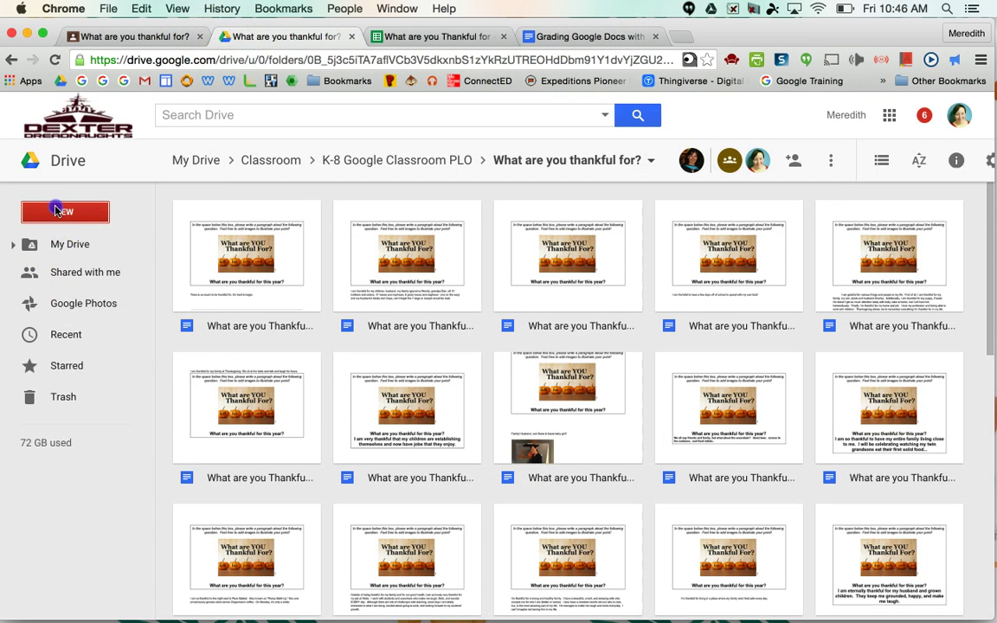
left_click(93, 374)
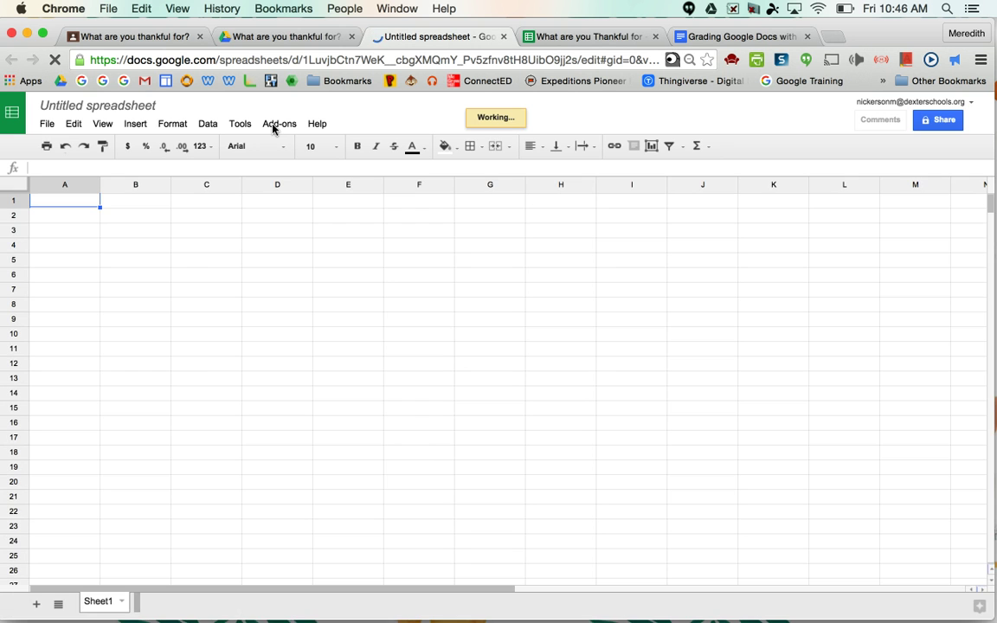
left_click(272, 127)
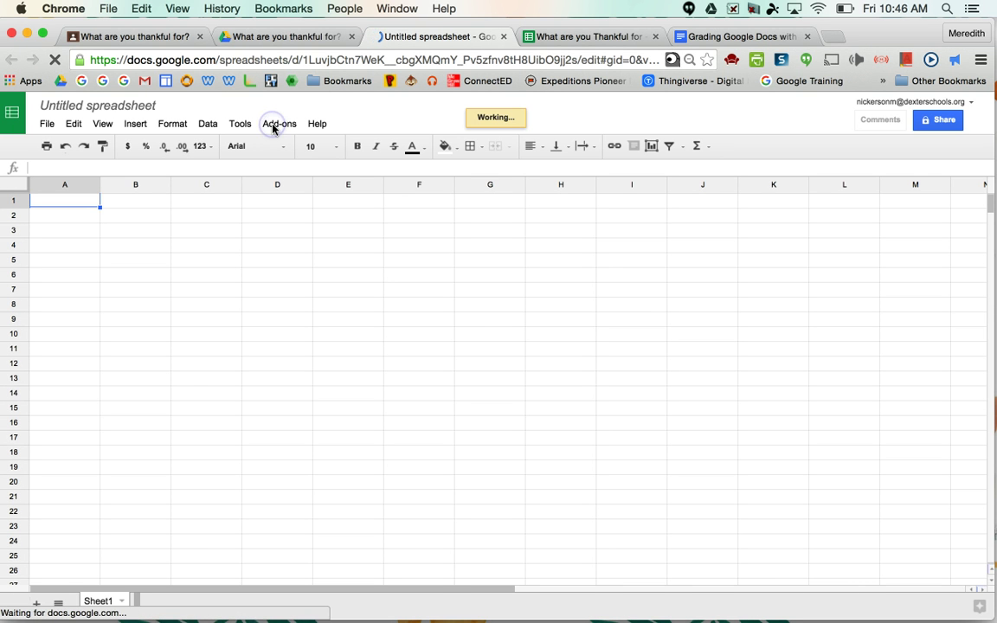
left_click(282, 123)
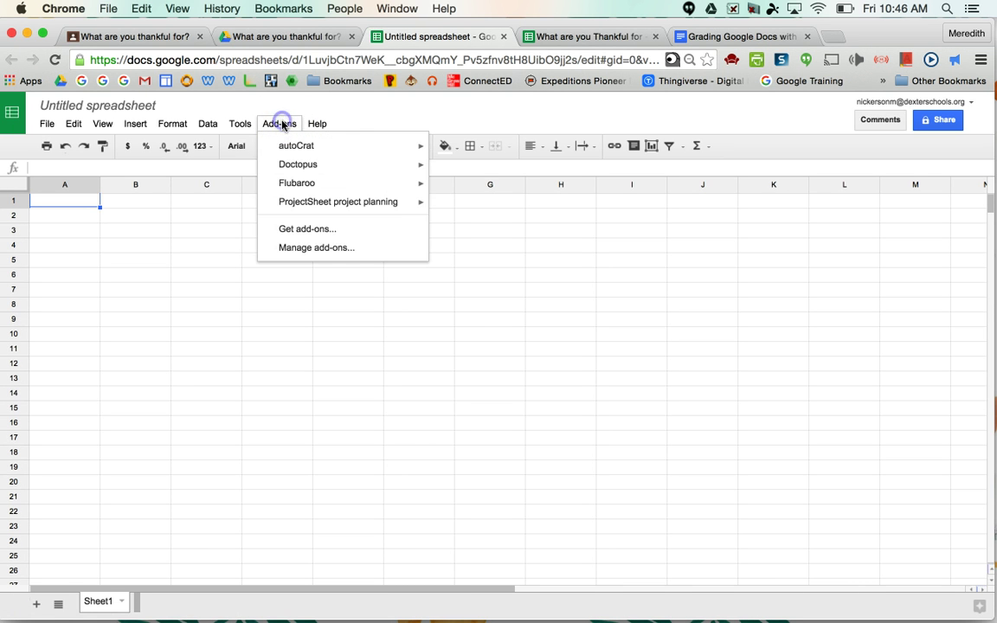
mouse_move(312, 168)
left_click(465, 178)
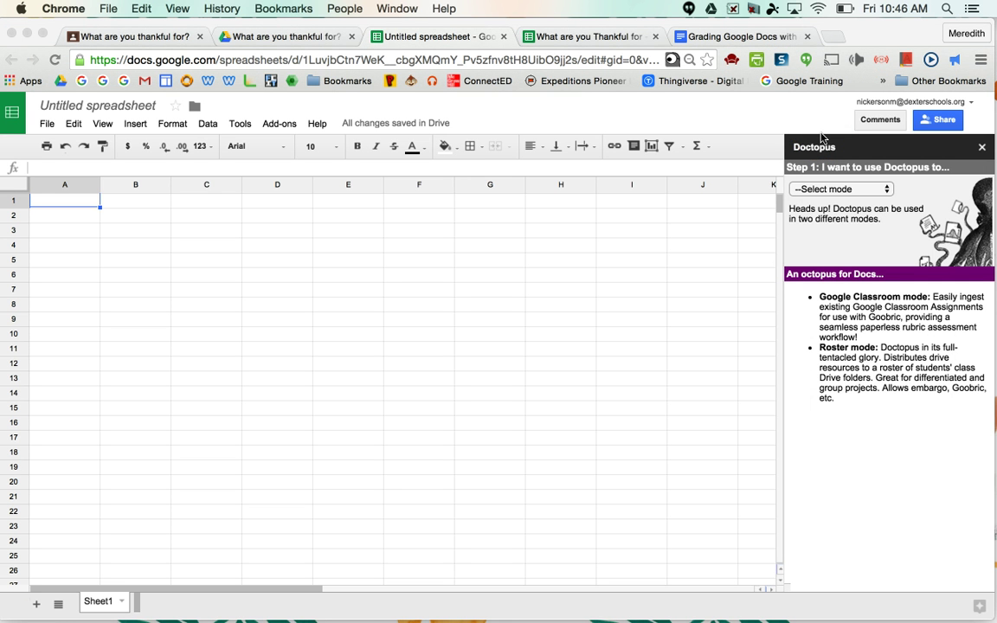
Ingest 'What are you thankful for?' from K-8 Google Classroom PLO, including files not turned in.
left_click(841, 189)
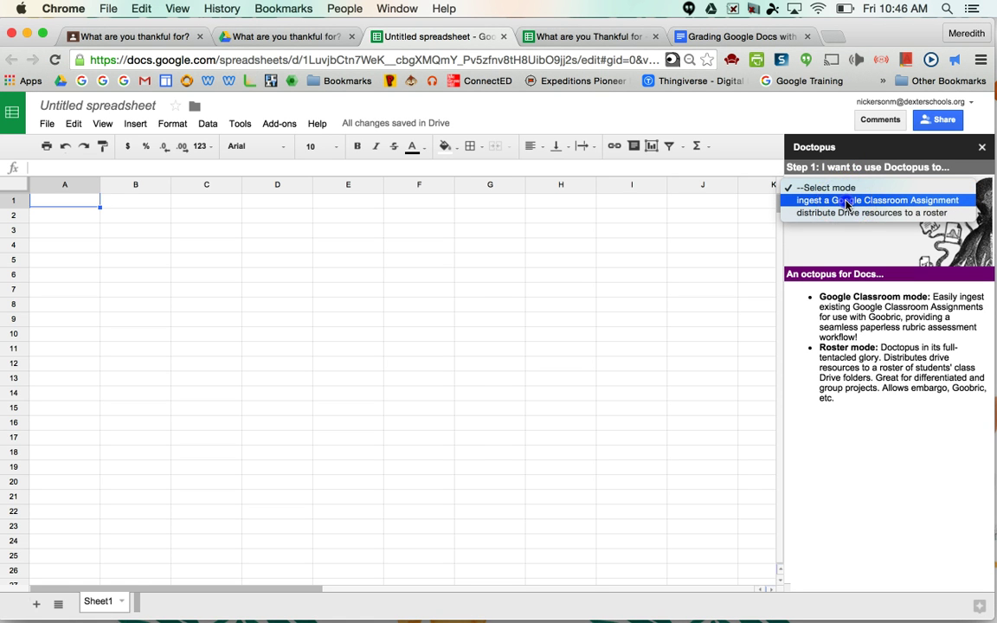
left_click(847, 201)
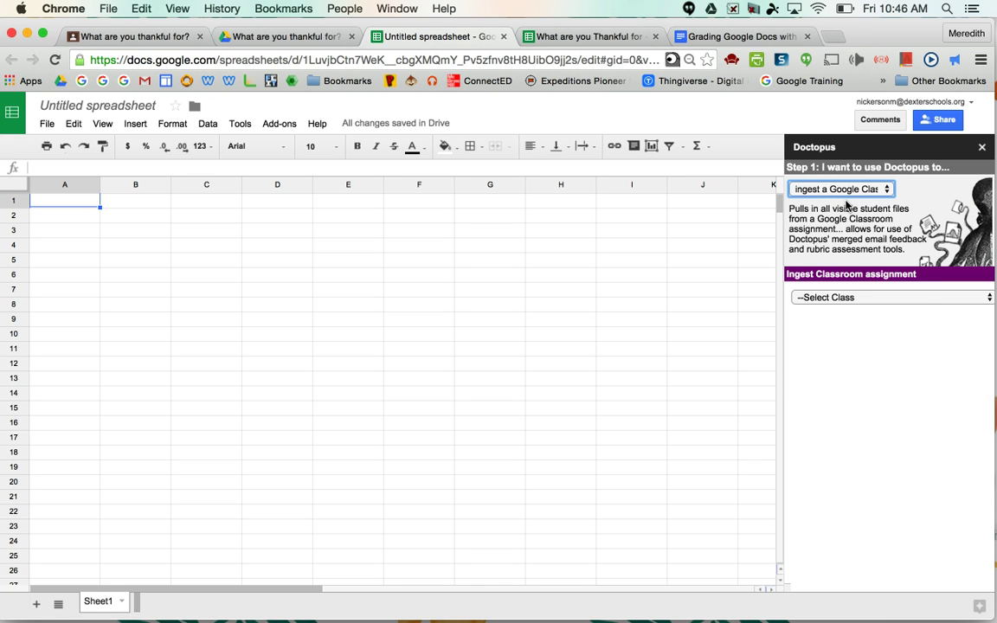
left_click(898, 298)
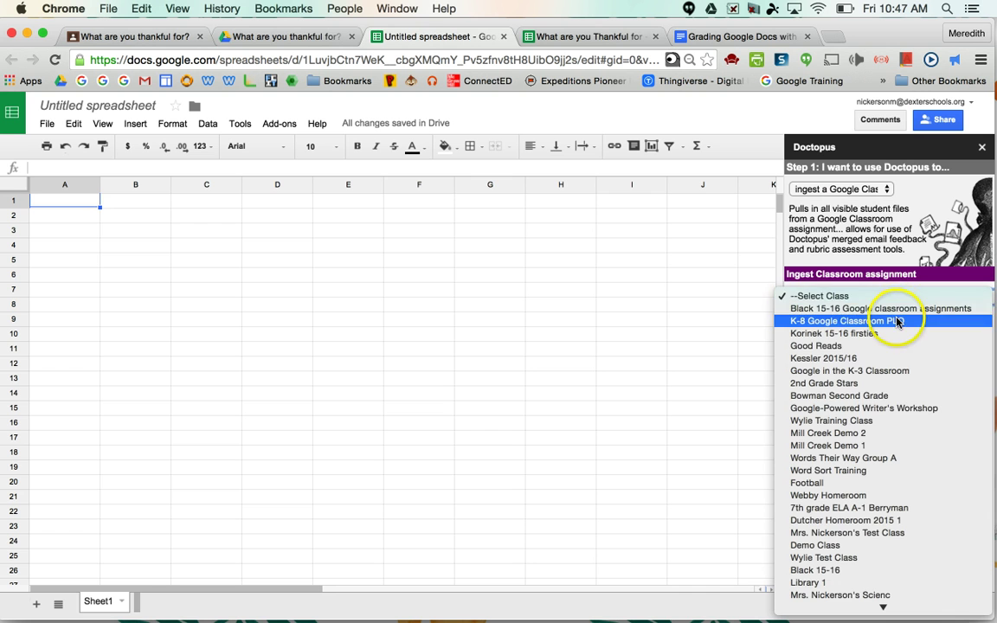
left_click(898, 322)
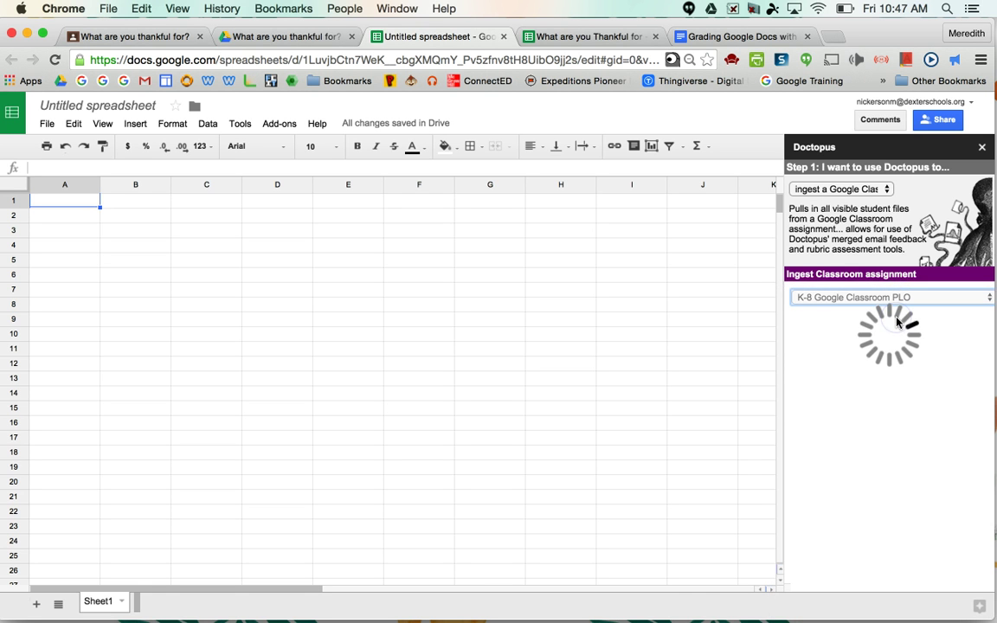
left_click(846, 322)
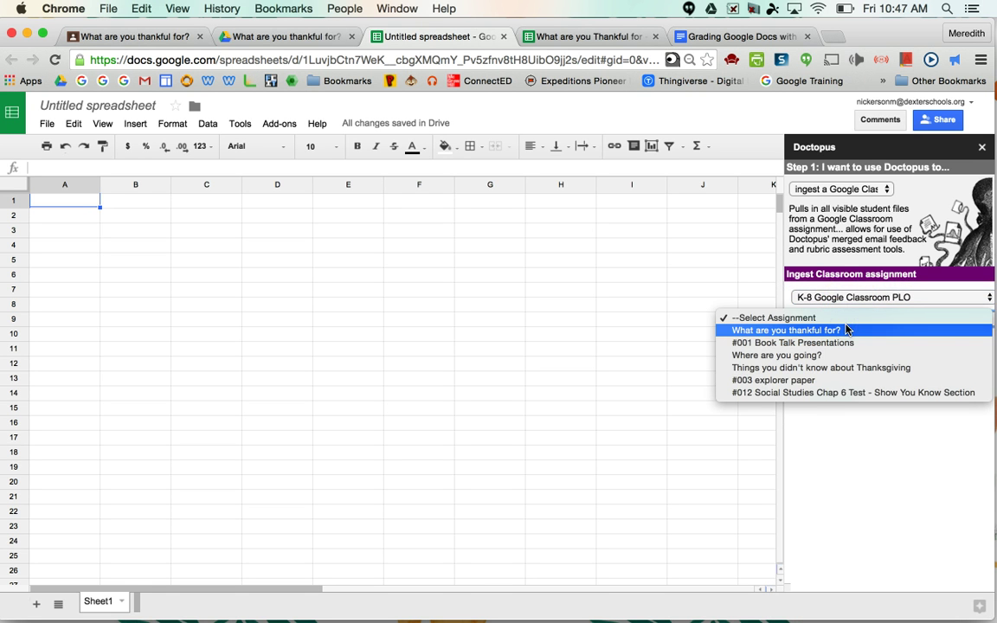
left_click(800, 332)
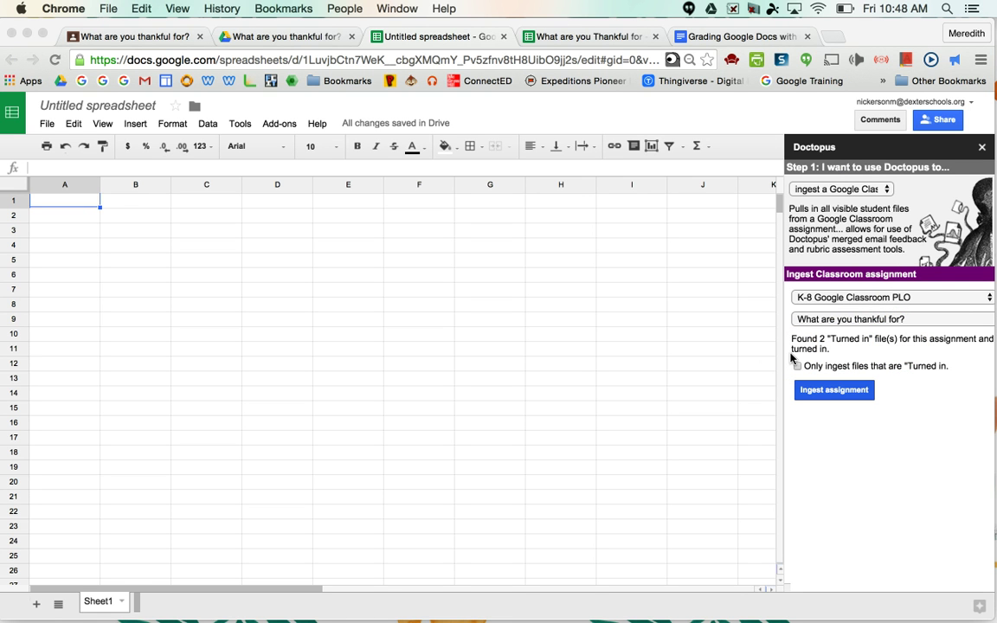
left_click(797, 366)
left_click(819, 391)
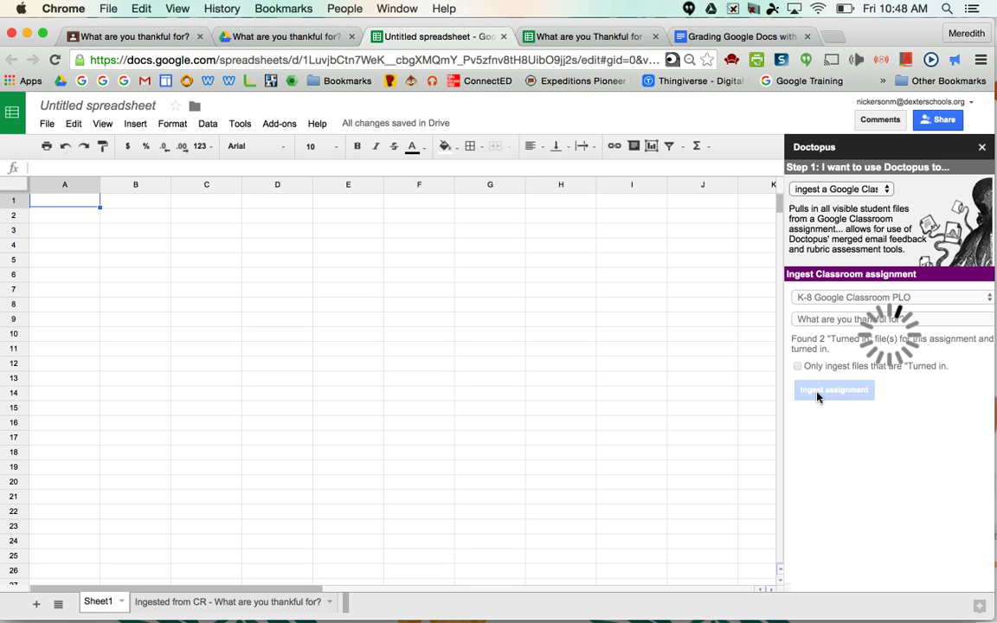
Glance at the Drive folder and rubric tabs, then close the rubric spreadsheet.
left_click(268, 37)
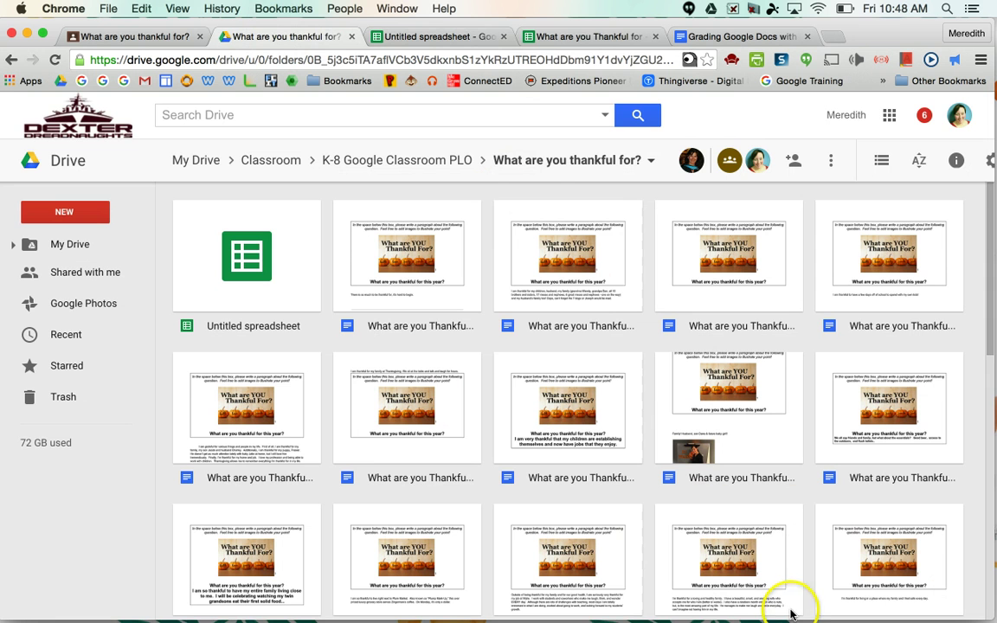
left_click(550, 36)
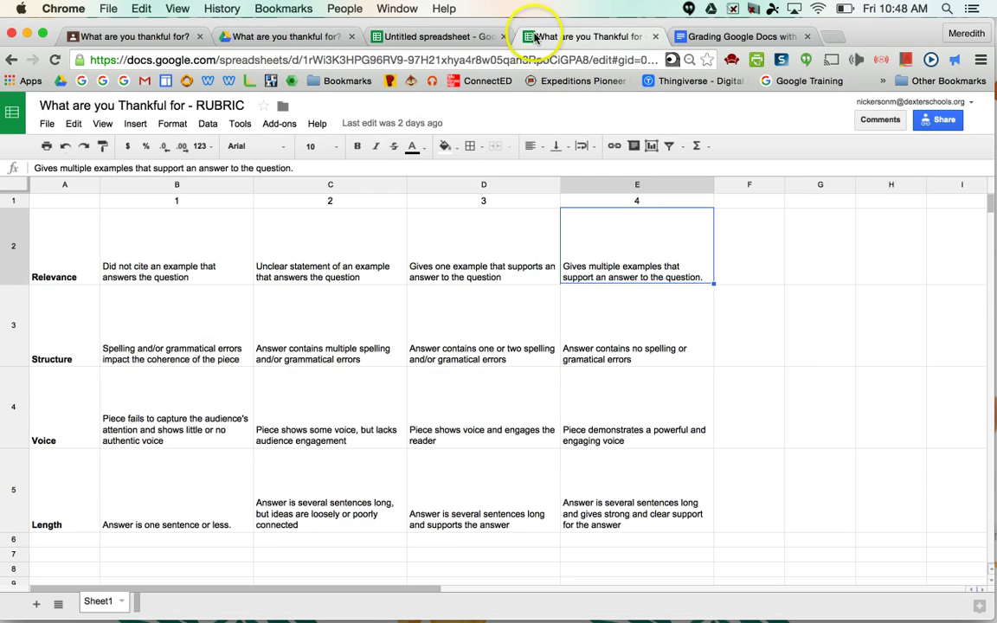
left_click(443, 38)
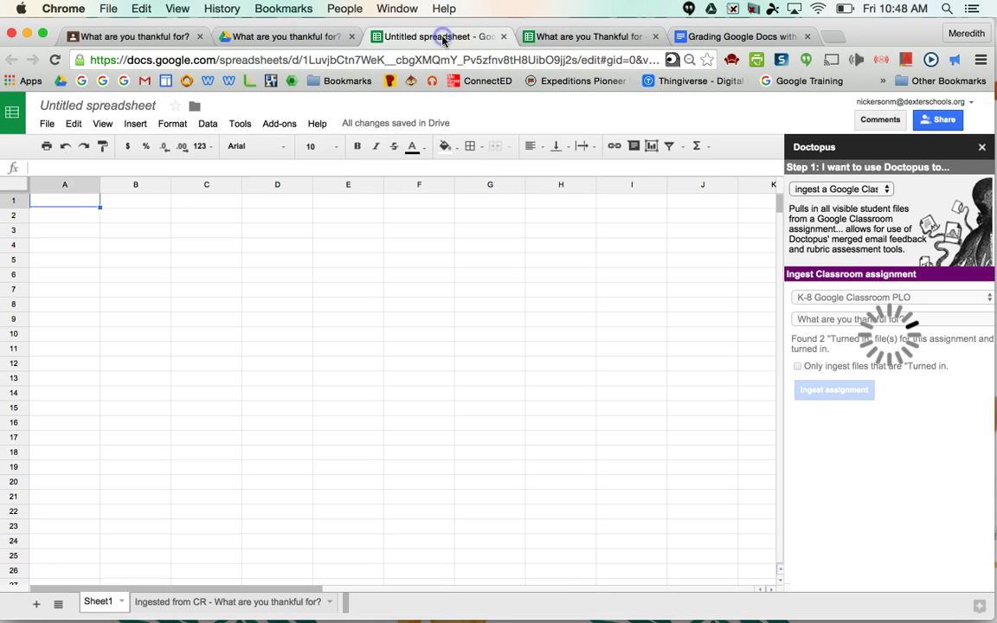
left_click(655, 36)
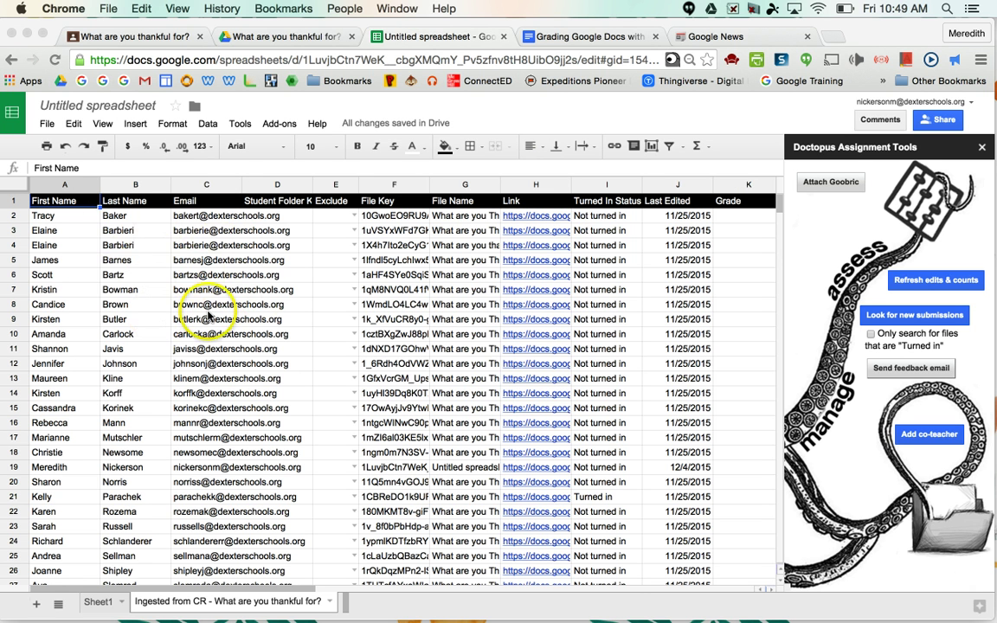
scroll(211, 311, "down", 4)
scroll(208, 316, "up", 4)
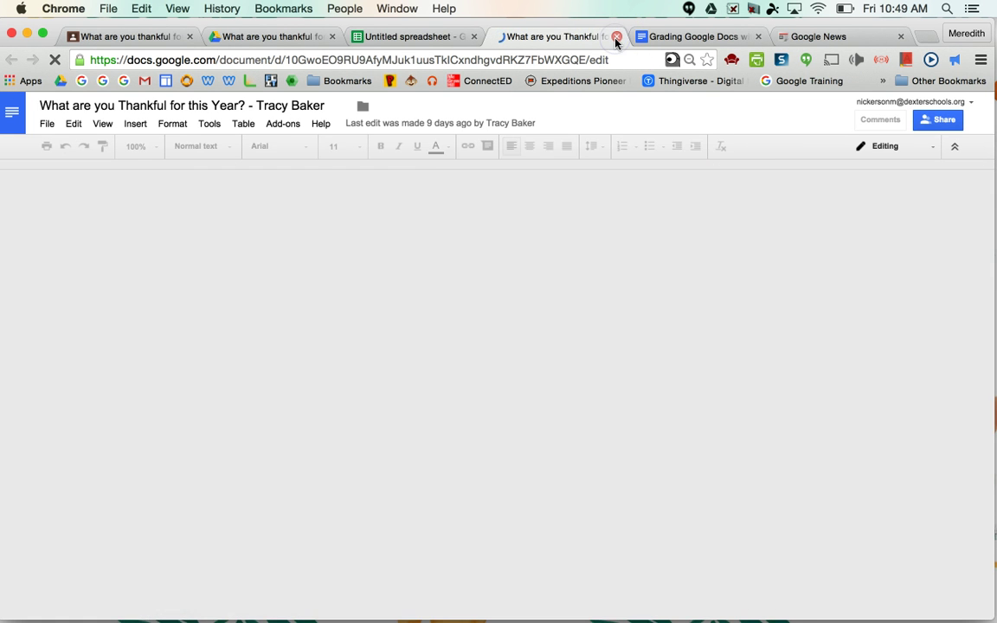
left_click(616, 37)
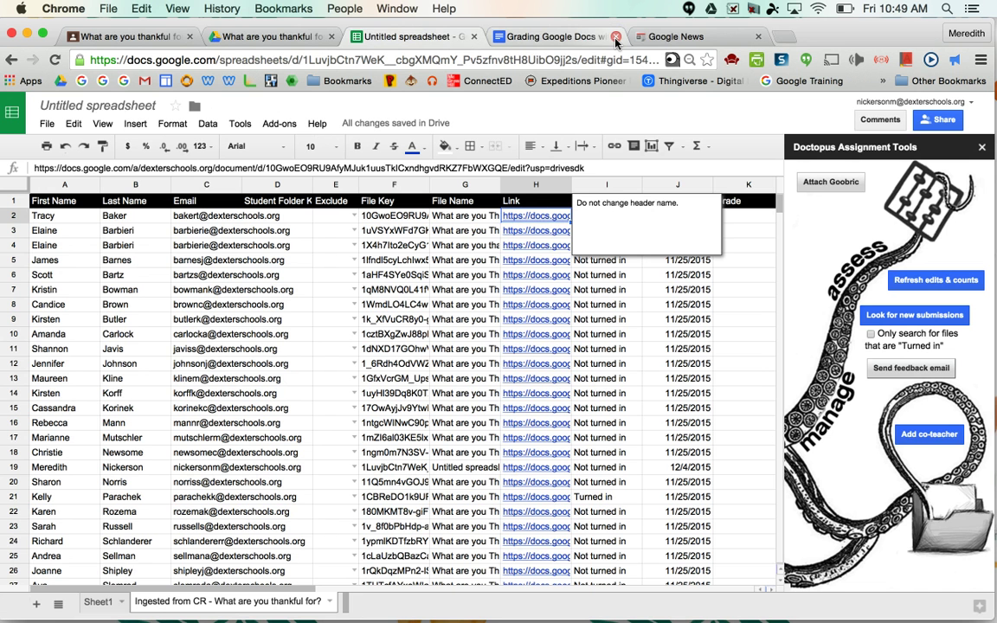
left_click(498, 304)
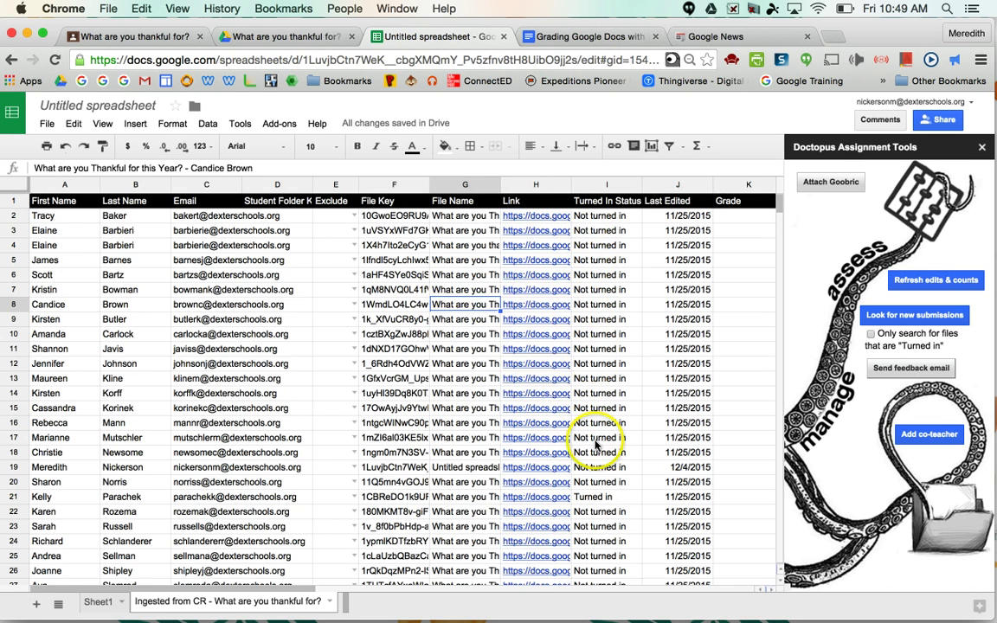
scroll(596, 444, "down", 6)
scroll(596, 444, "up", 6)
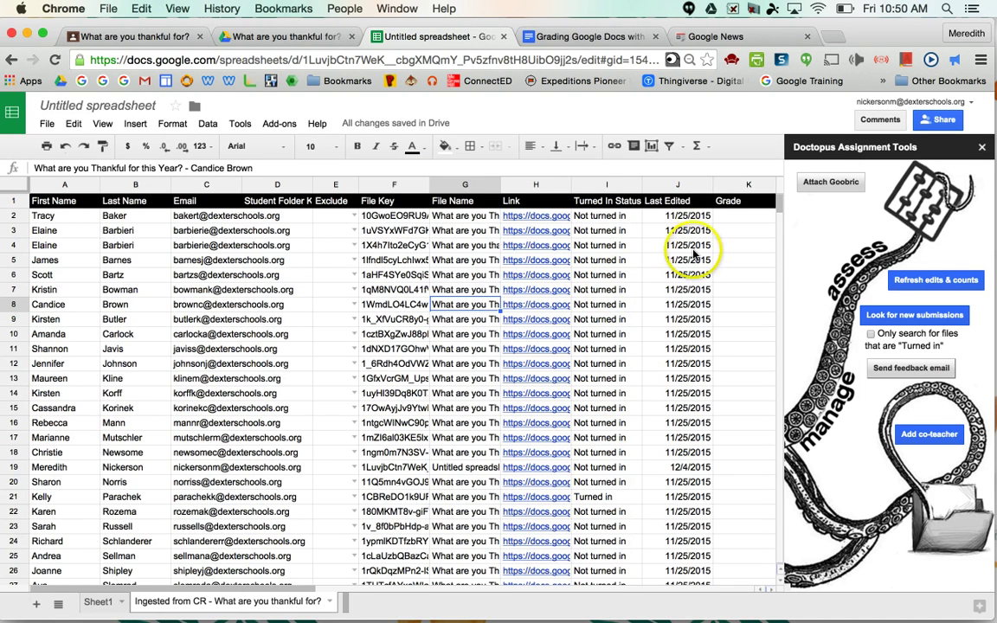
scroll(695, 253, "right", 2)
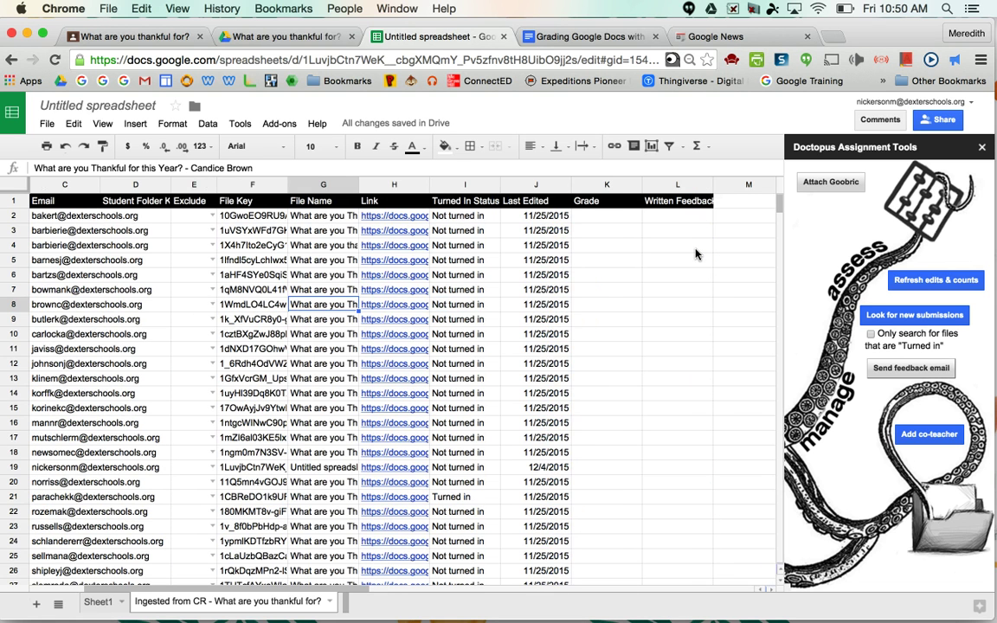
scroll(695, 253, "left", 2)
scroll(695, 254, "down", 1)
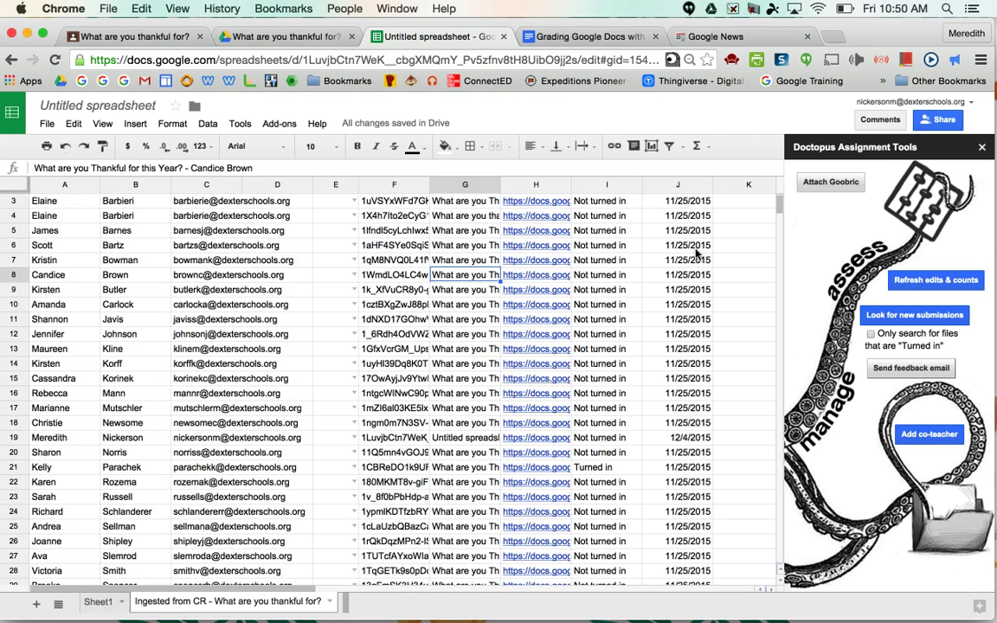
Start attaching a Goobric rubric and browse Drive spreadsheets for the rubric file.
left_click(826, 186)
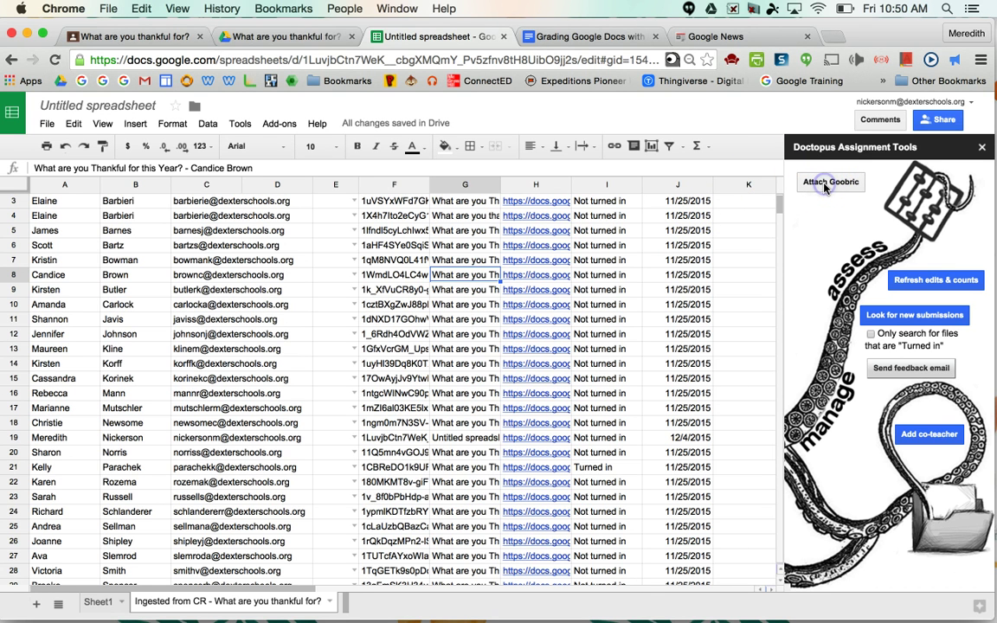
left_click(805, 154)
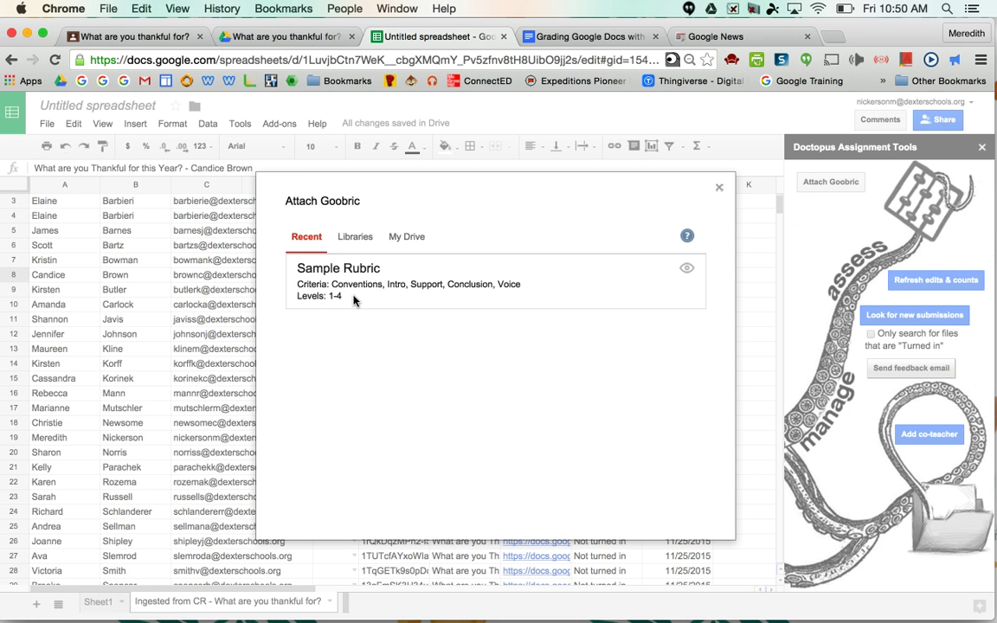
left_click(402, 240)
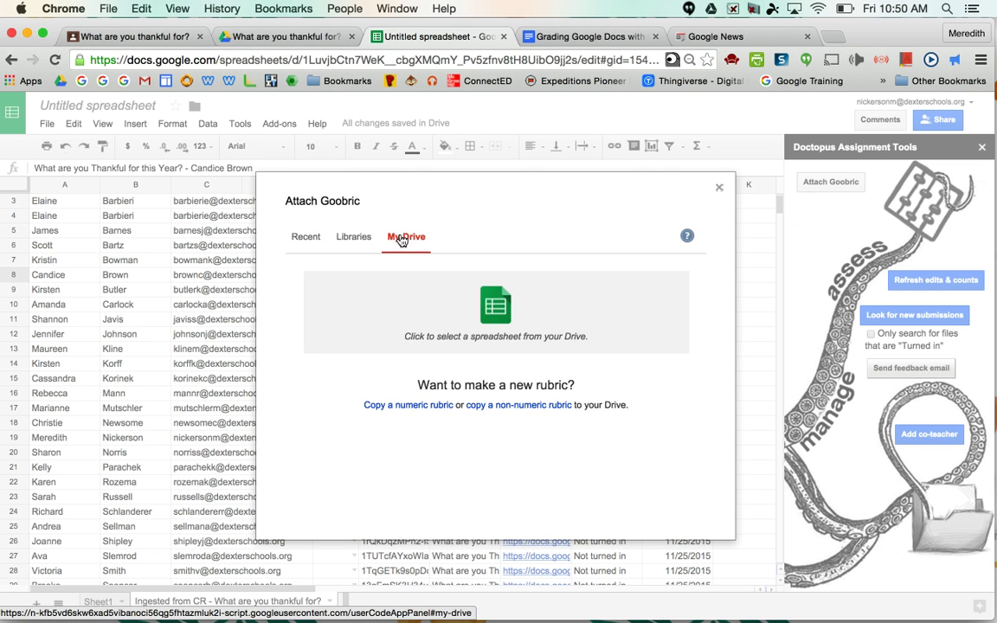
left_click(481, 303)
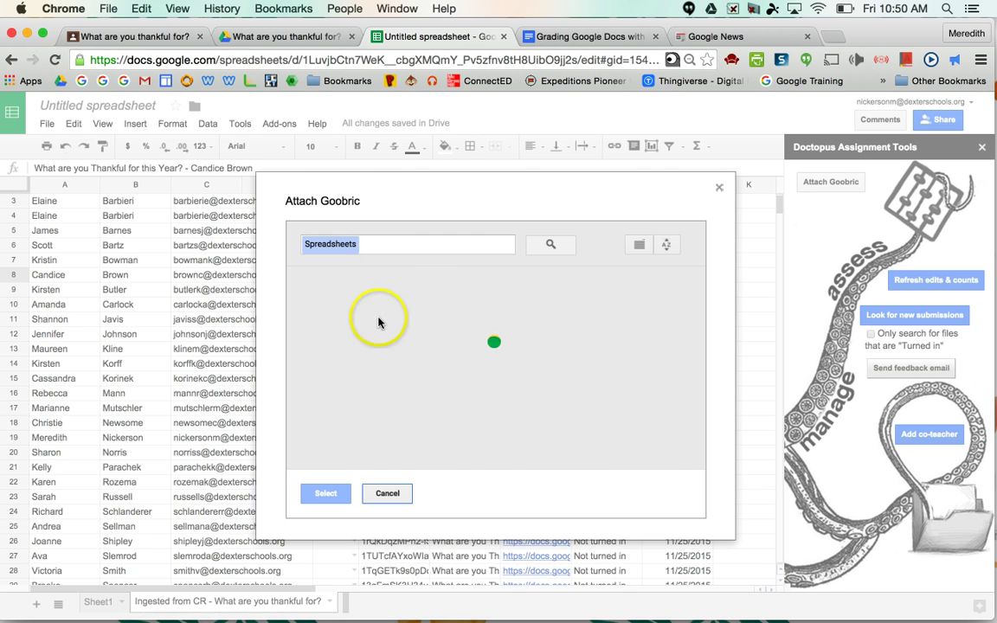
left_click(404, 243)
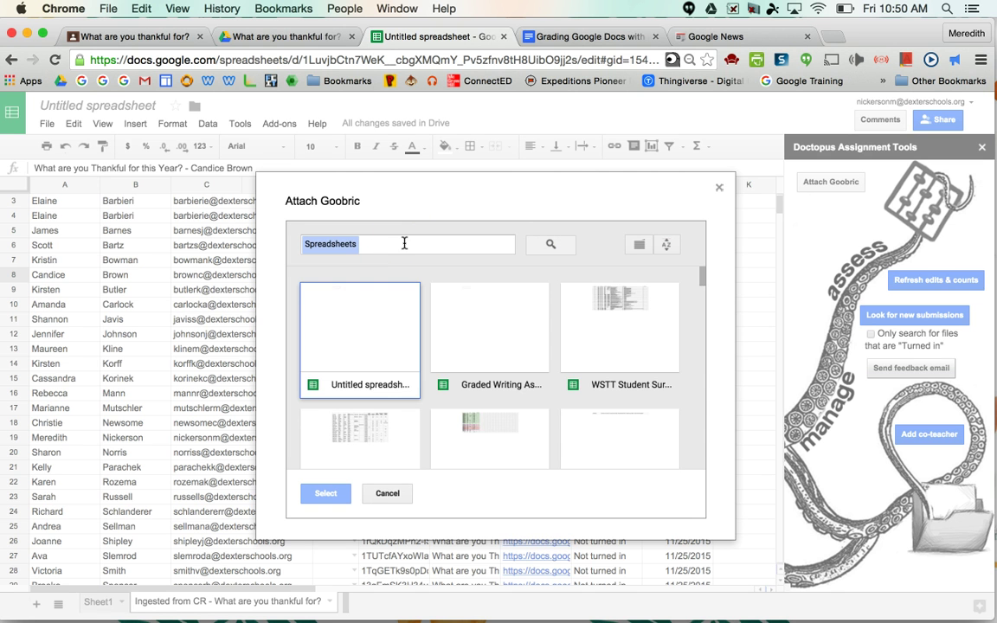
scroll(518, 311, "down", 3)
scroll(519, 311, "up", 3)
scroll(447, 269, "down", 5)
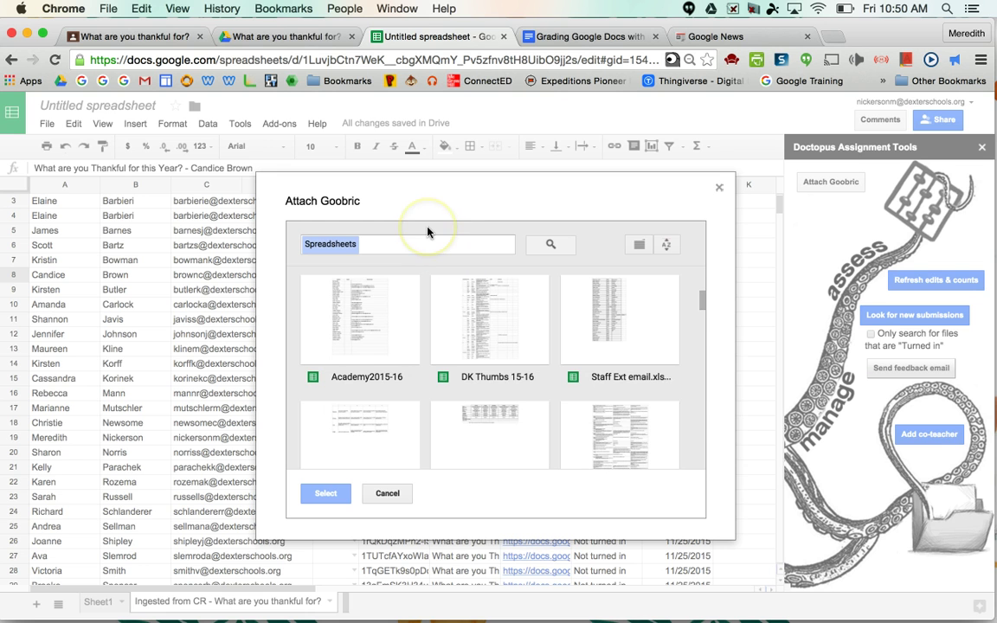
scroll(416, 375, "down", 3)
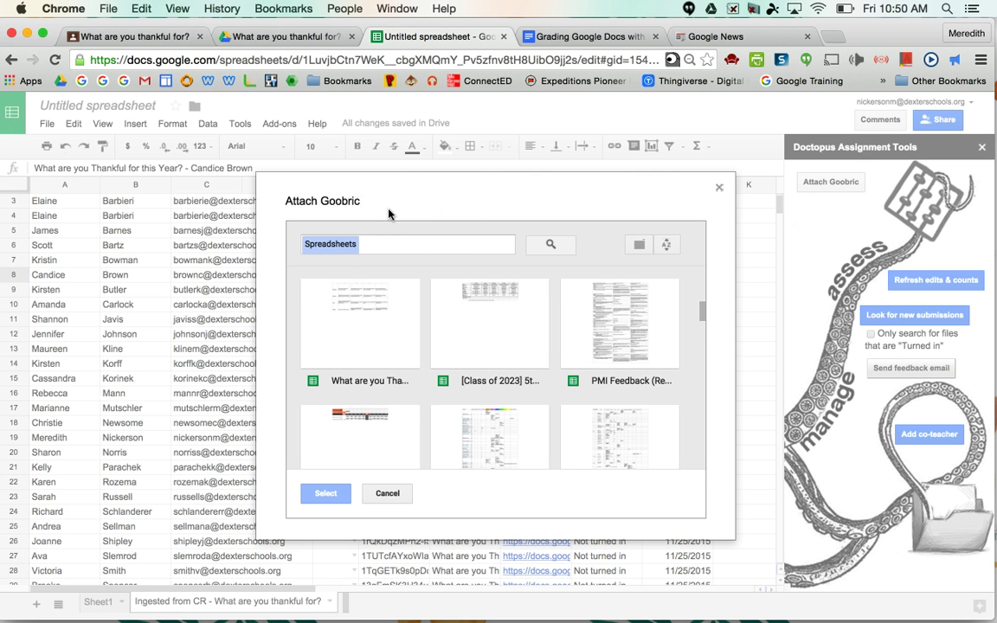
Search 'rubric', select 'What are you Thankful for - RUBRIC', and attach it to all student documents.
left_click(381, 243)
type("ru")
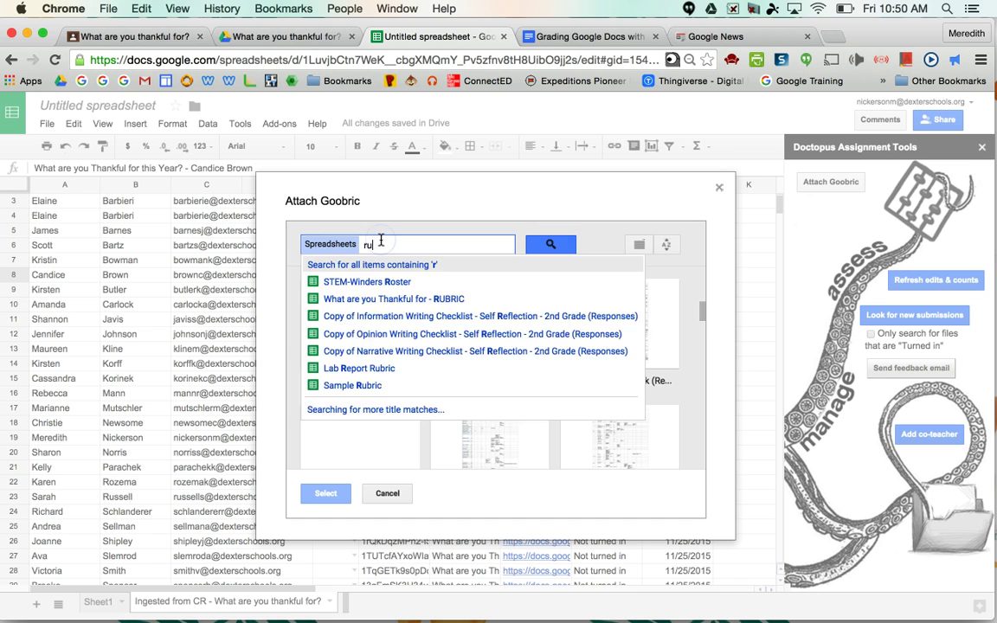
type("bric")
key("Return")
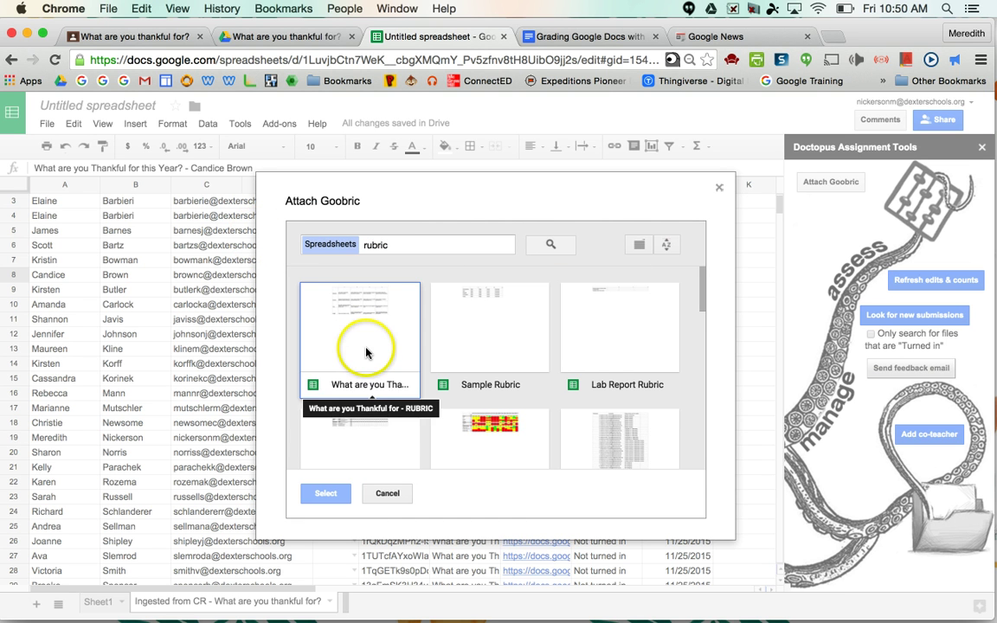
left_click(366, 351)
left_click(334, 500)
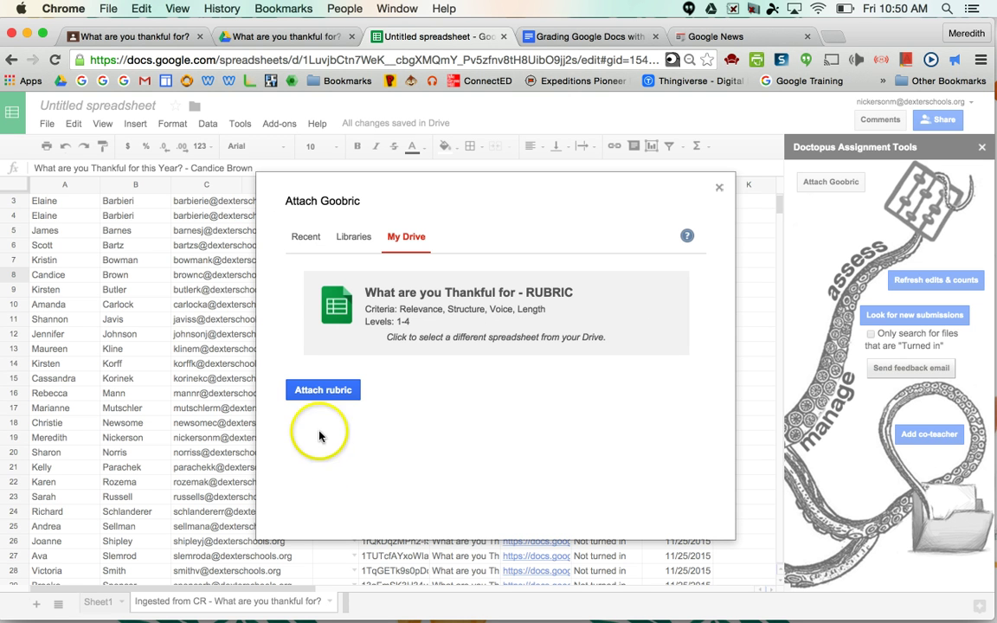
left_click(310, 392)
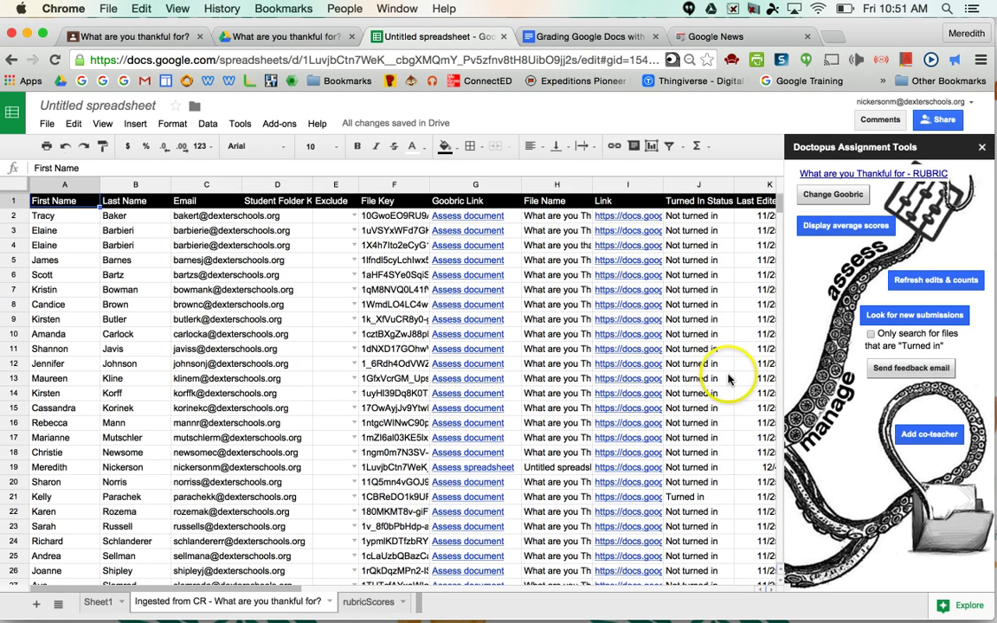
Close the Doctopus sidebar once every student row has its Assess link.
left_click(983, 149)
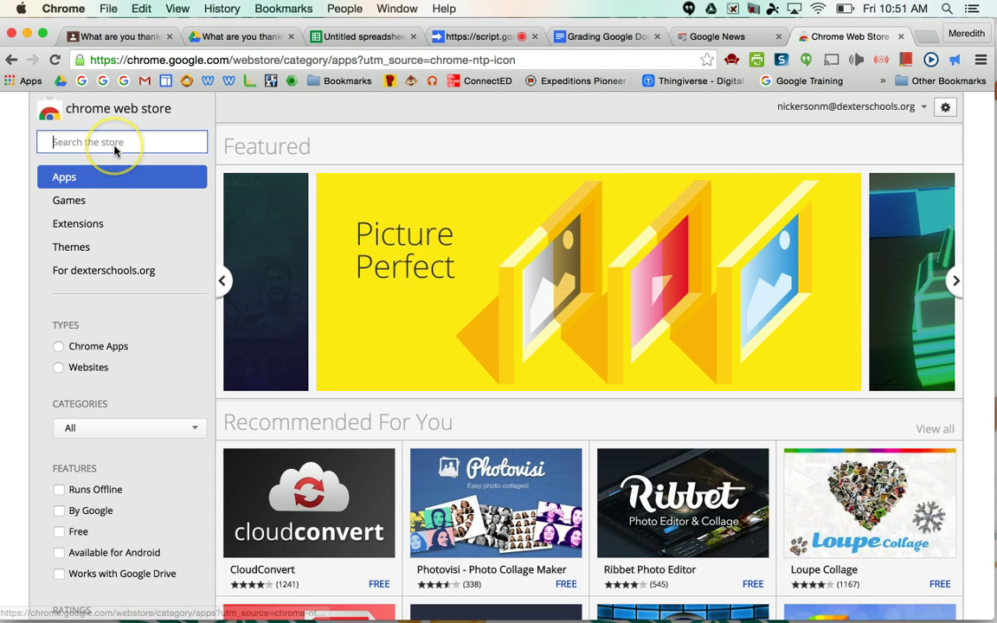
Search the Web Store for 'goobric', close the store, and return to the Goobric grading tab.
type("goobric")
key("Return")
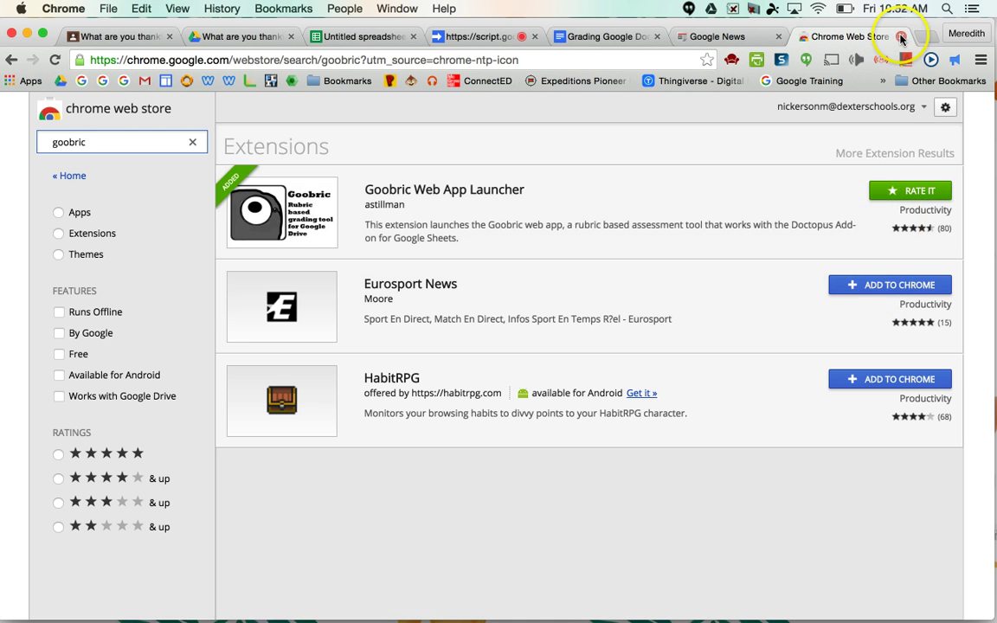
left_click(900, 36)
left_click(693, 36)
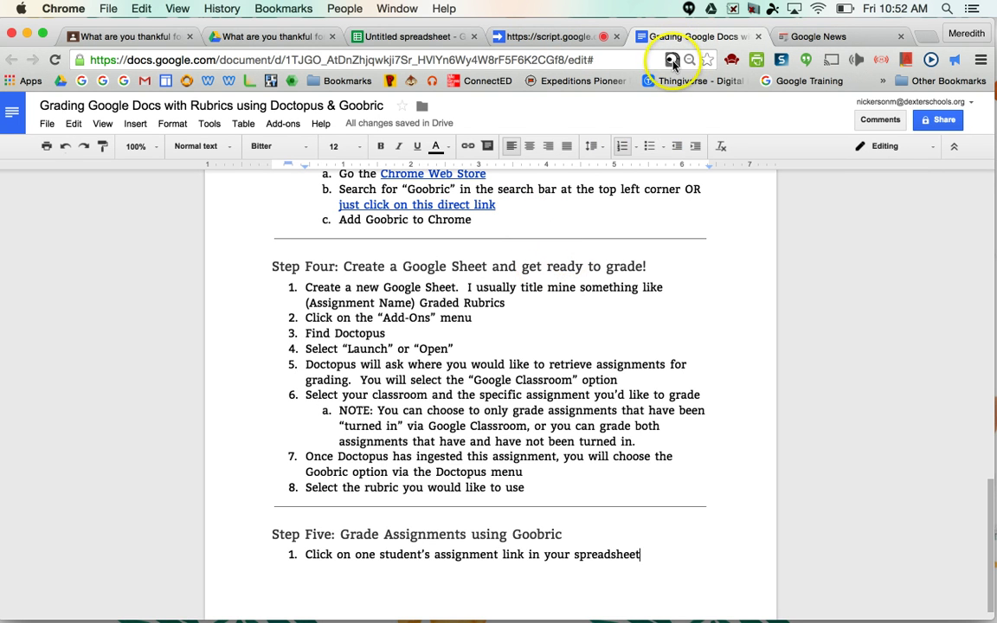
left_click(482, 39)
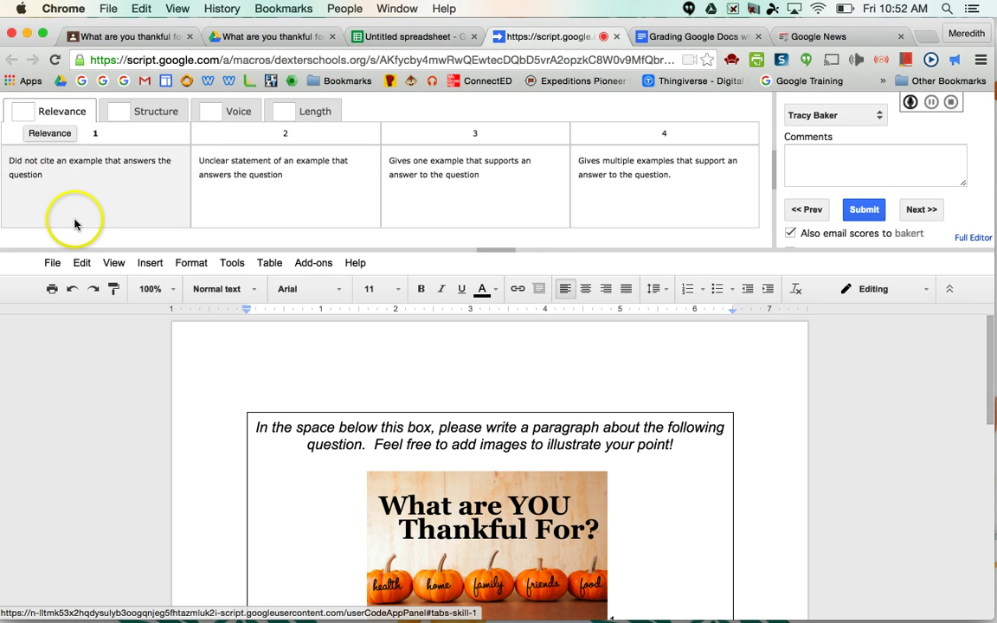
Score Relevance as 1 and enter 1.5 as the Structure score.
left_click(108, 186)
left_click(130, 106)
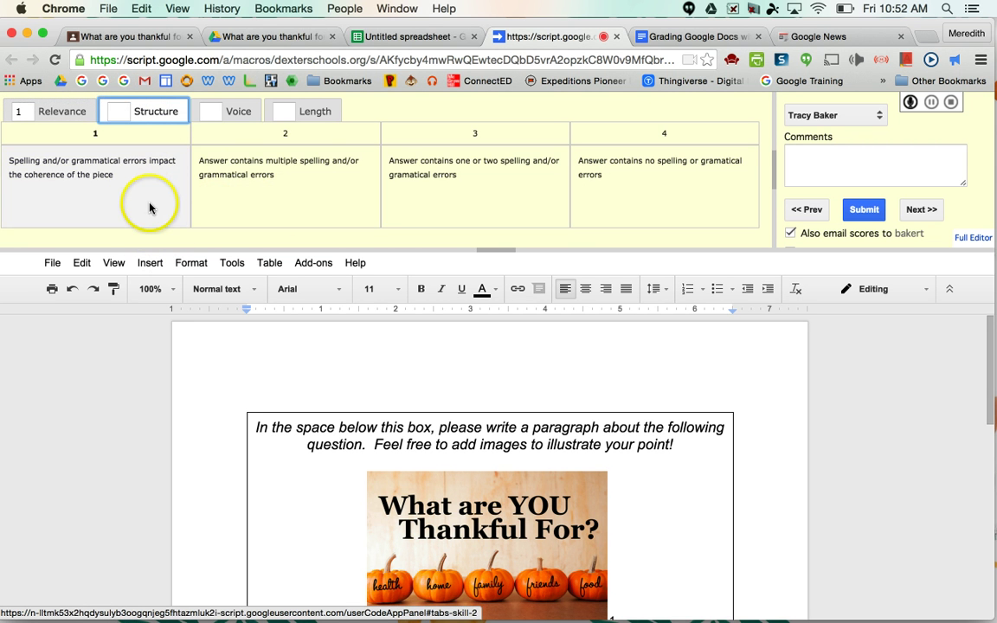
left_click(126, 112)
type("1.5")
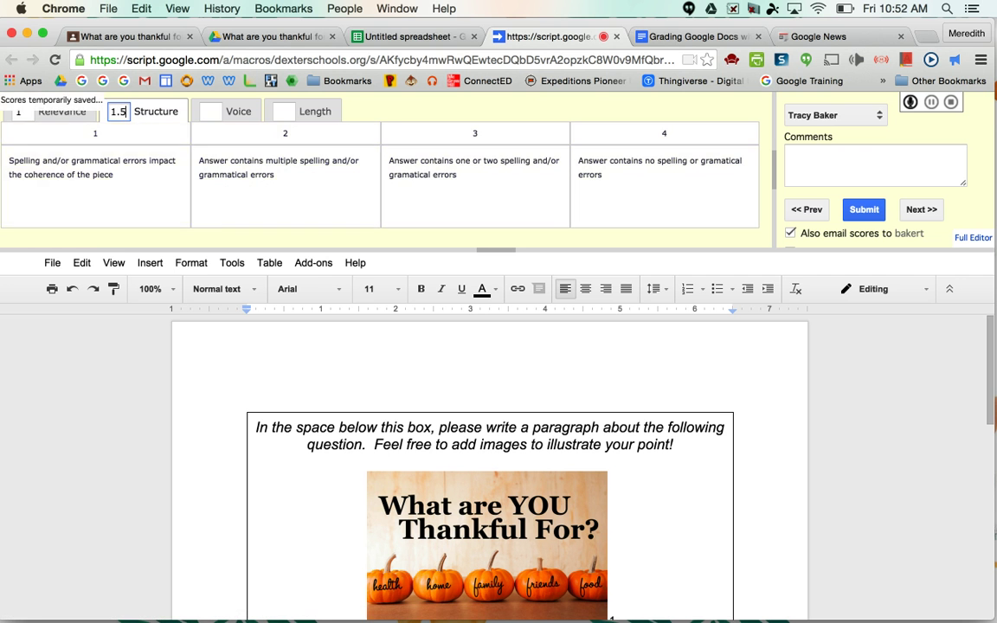
key("Tab")
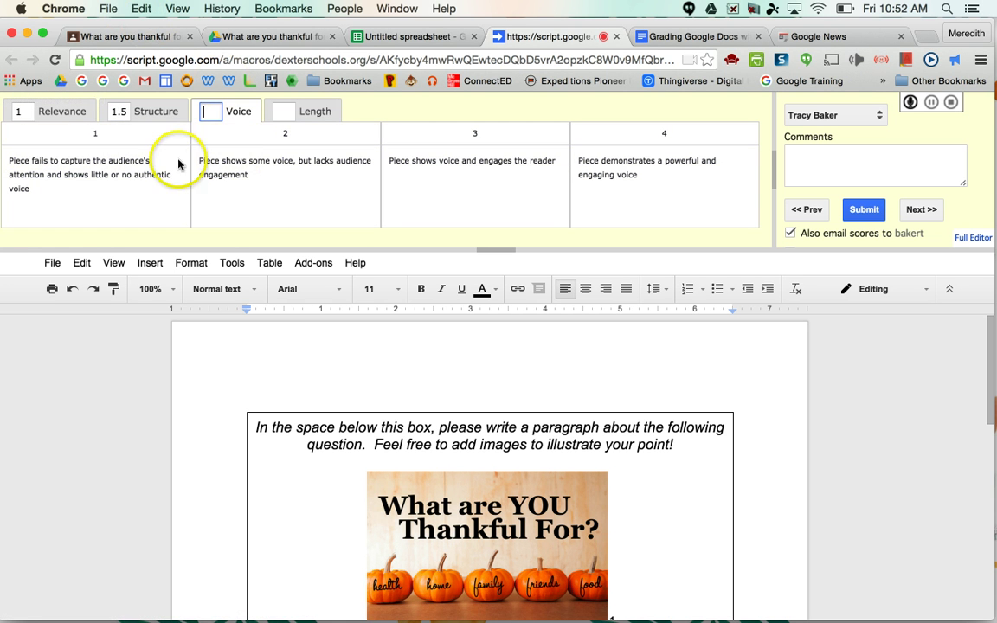
Score Voice as 1 and Length as 1 on the rubric.
left_click(148, 115)
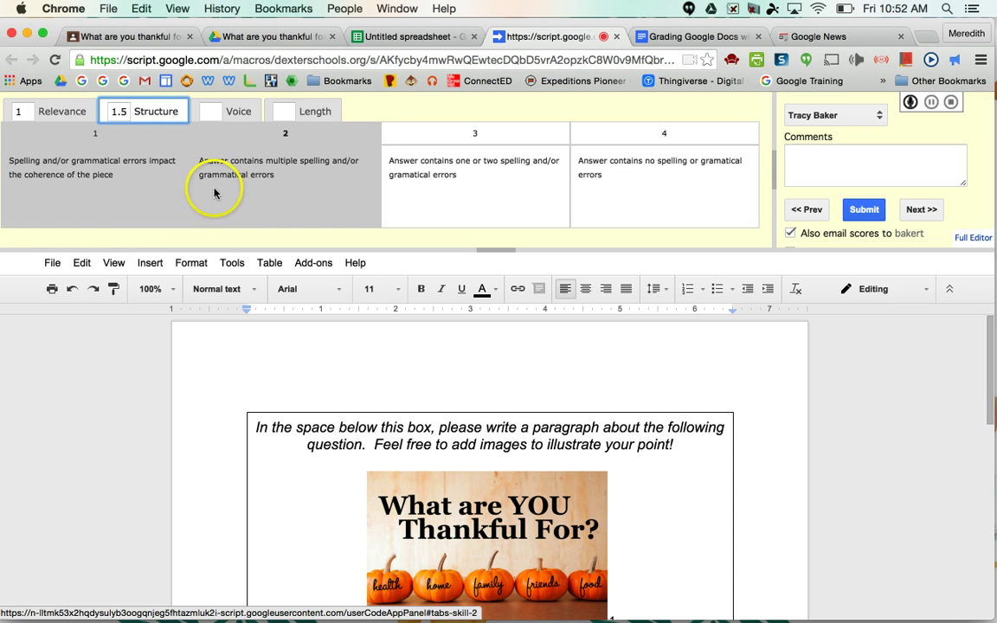
left_click(208, 113)
left_click(58, 185)
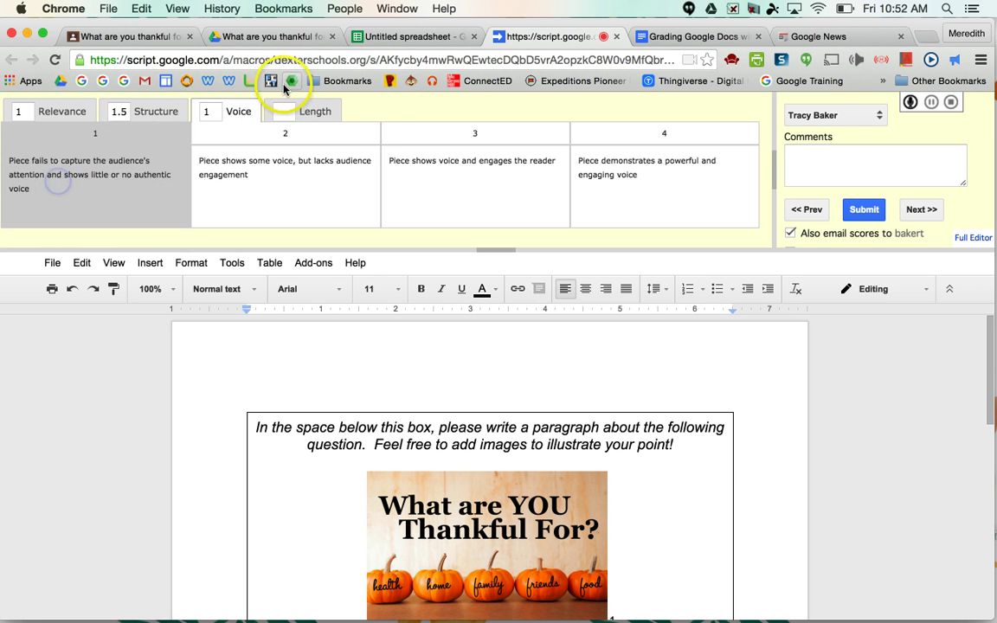
left_click(282, 112)
left_click(122, 162)
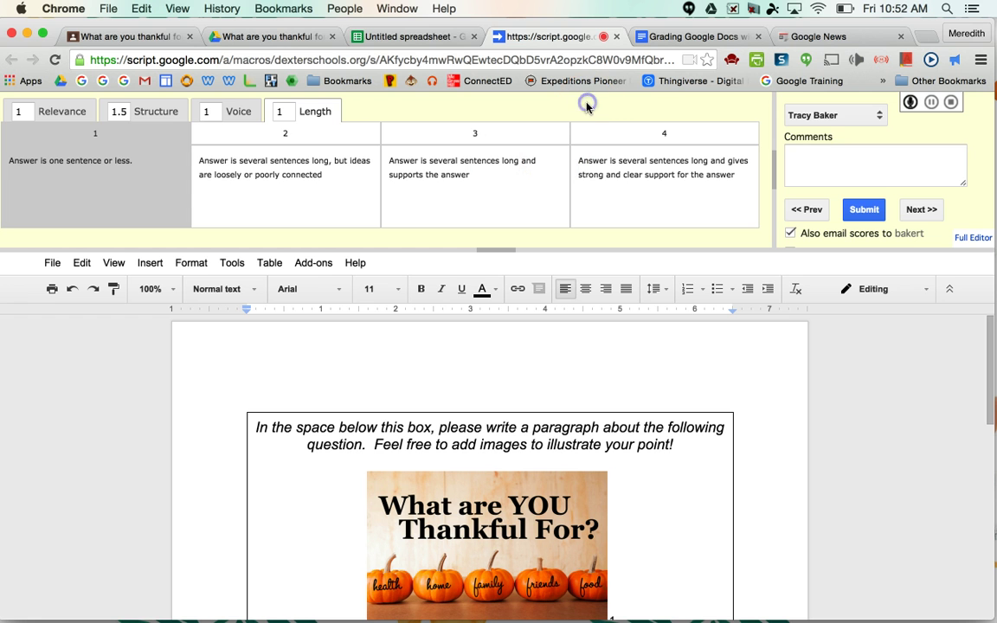
left_click(819, 158)
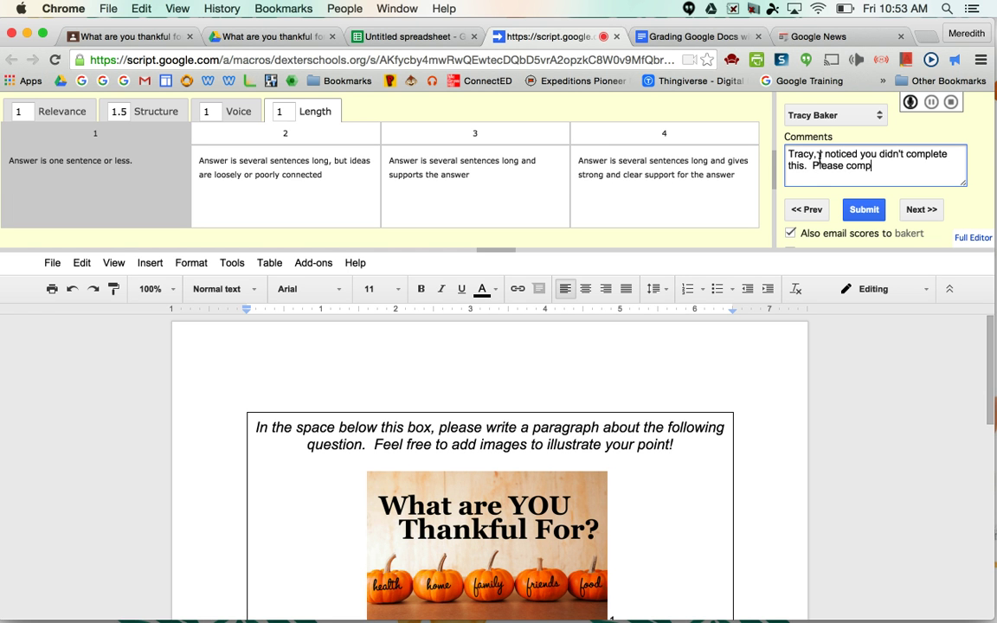
Finish the comment ending 'I noticed you didn't complete this. Please complete.'.
type(".")
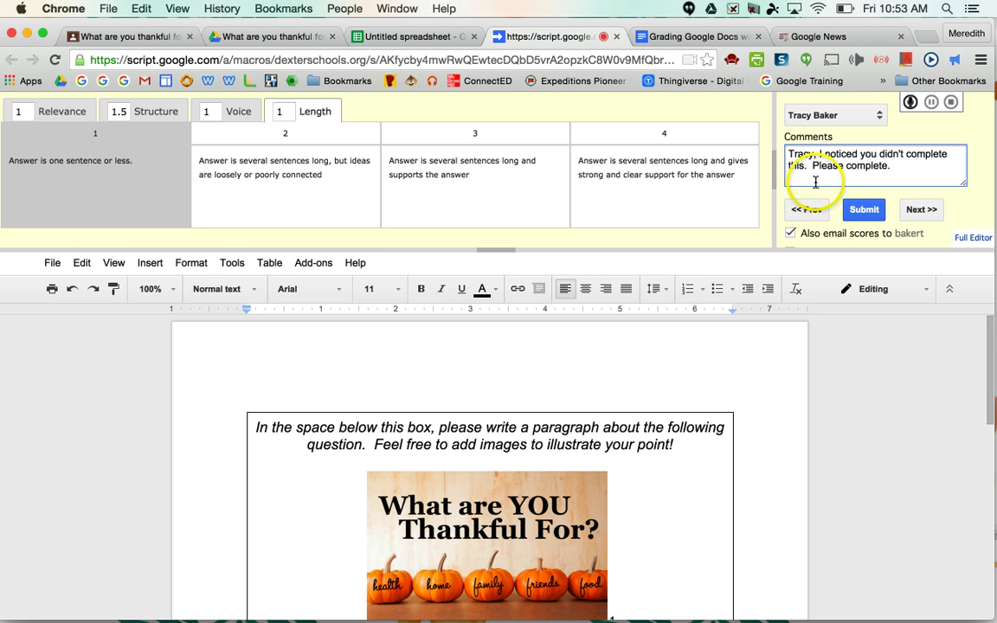
Record an audio comment for the student and upload it to Drive.
left_click(912, 102)
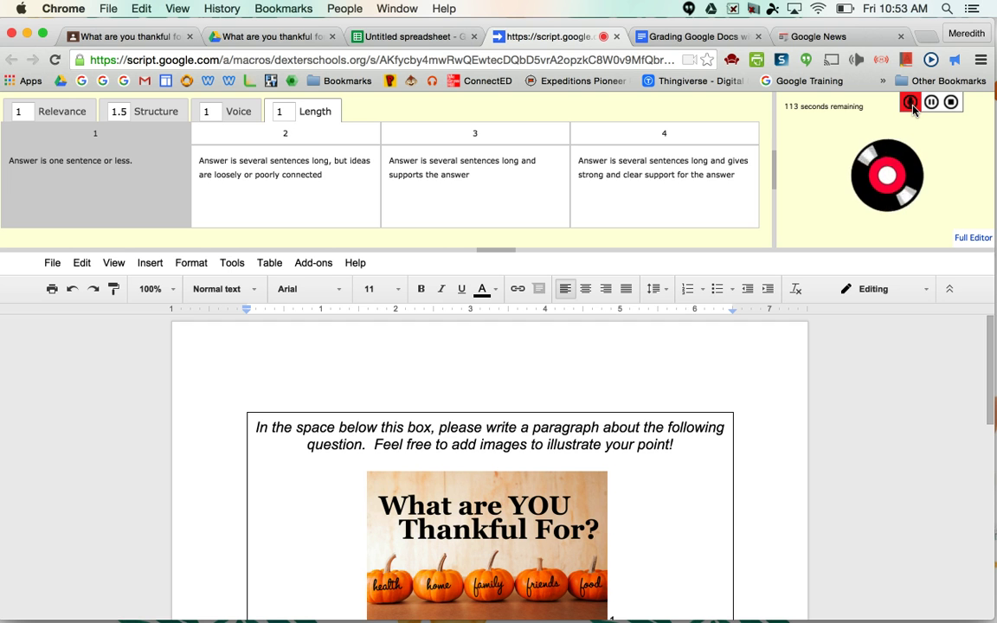
left_click(950, 102)
left_click(939, 174)
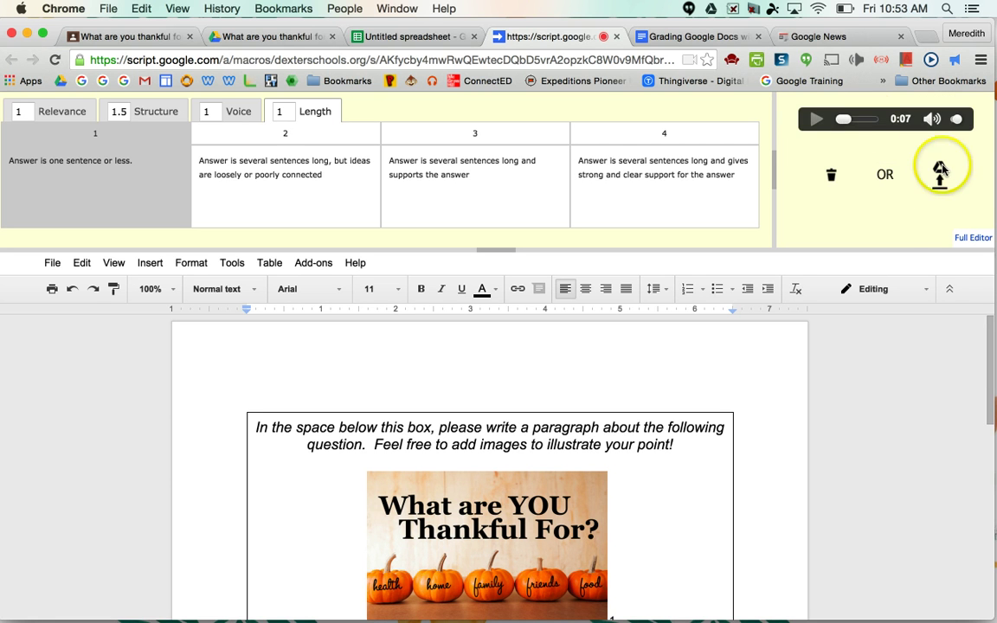
left_click(824, 178)
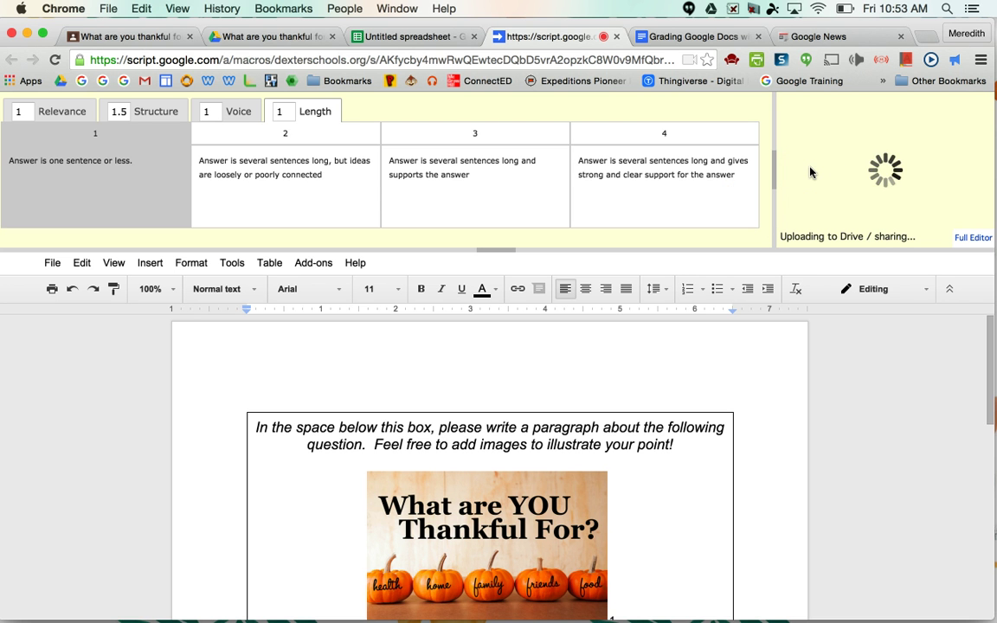
scroll(913, 378, "down", 10)
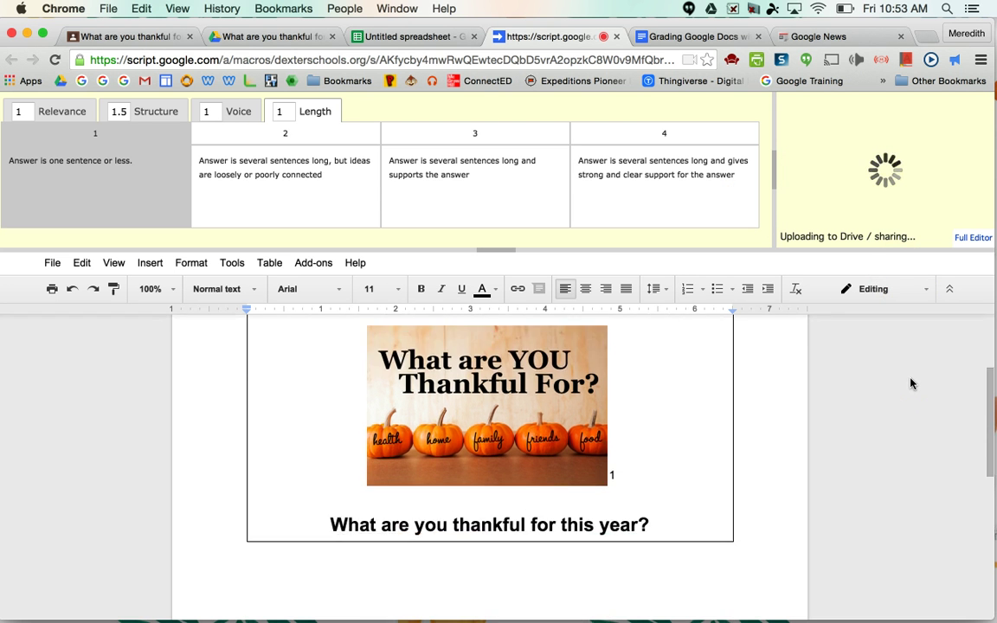
scroll(911, 384, "up", 10)
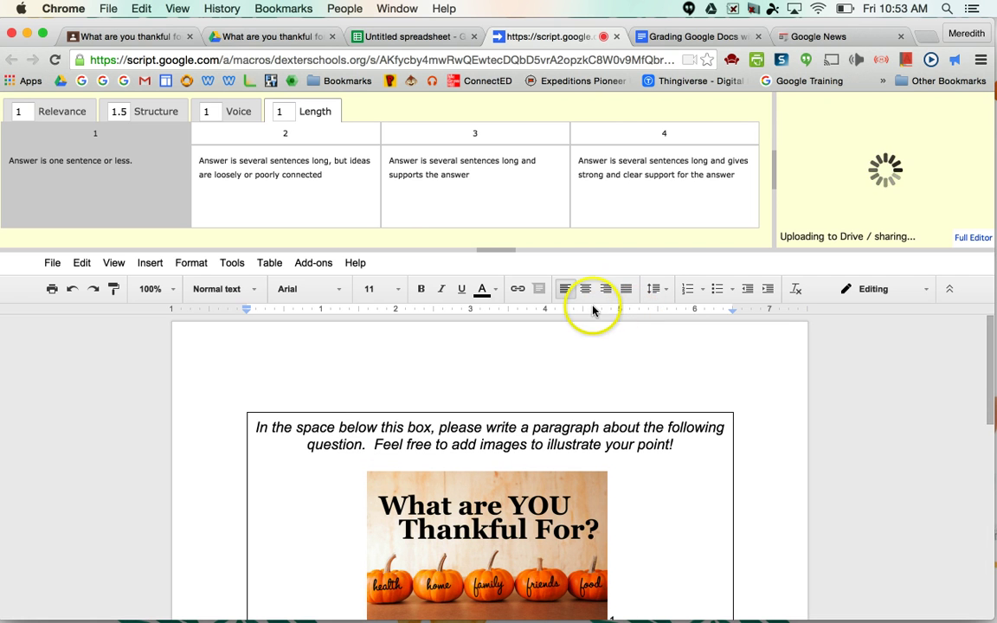
scroll(828, 211, "down", 2)
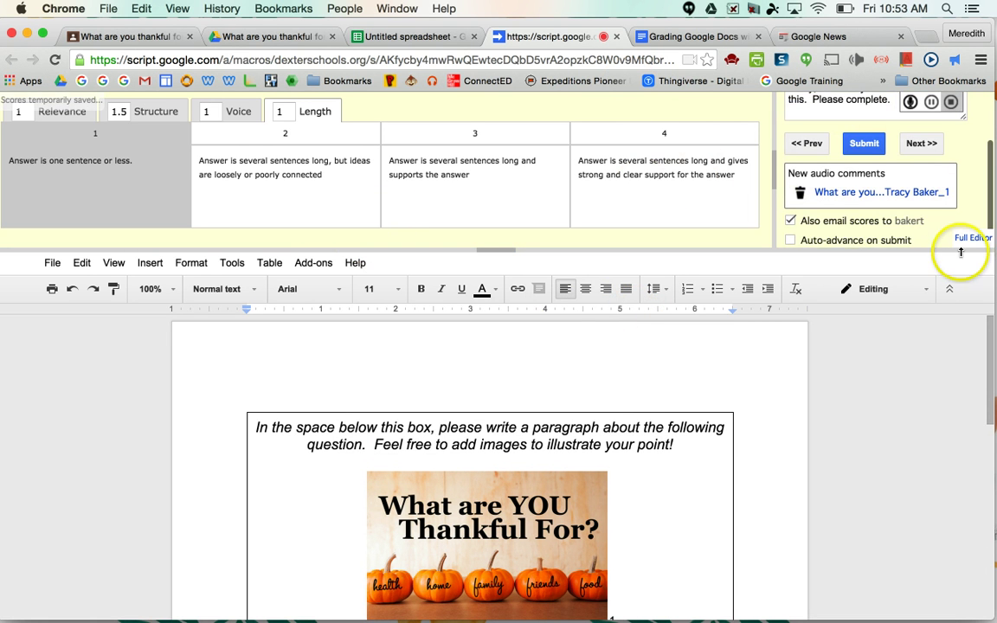
scroll(853, 102, "up", 2)
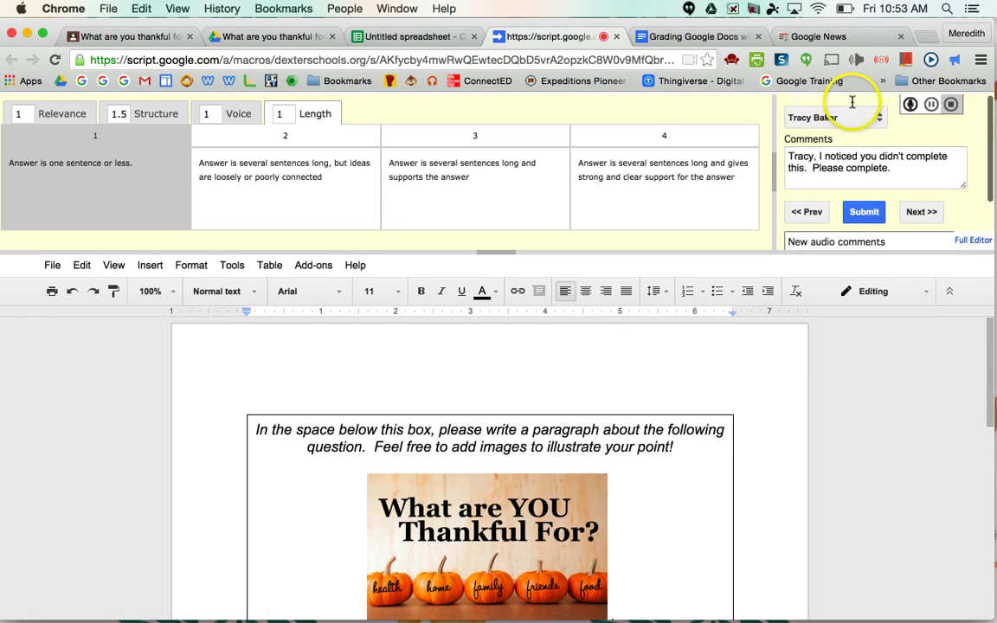
Submit the first student's scores and comment, then review the rubric appended to their document.
left_click(855, 210)
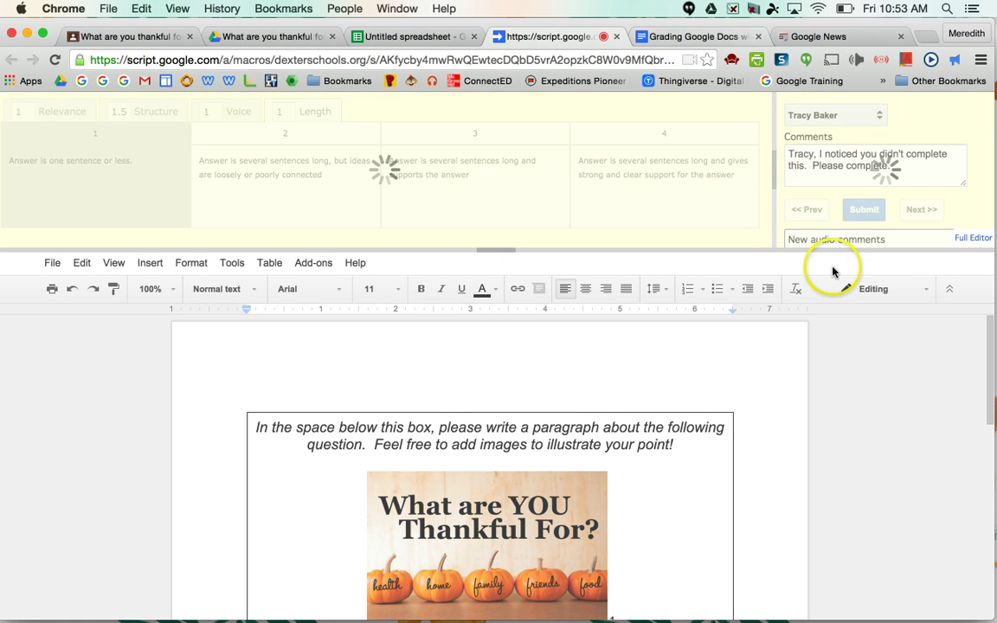
left_click(289, 350)
scroll(289, 349, "down", 10)
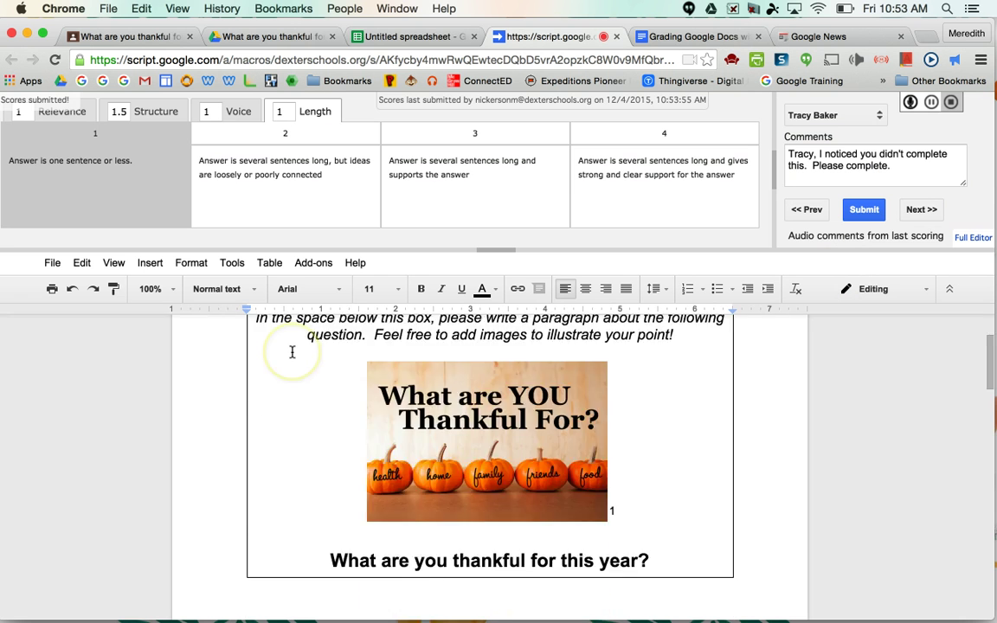
scroll(291, 350, "up", 3)
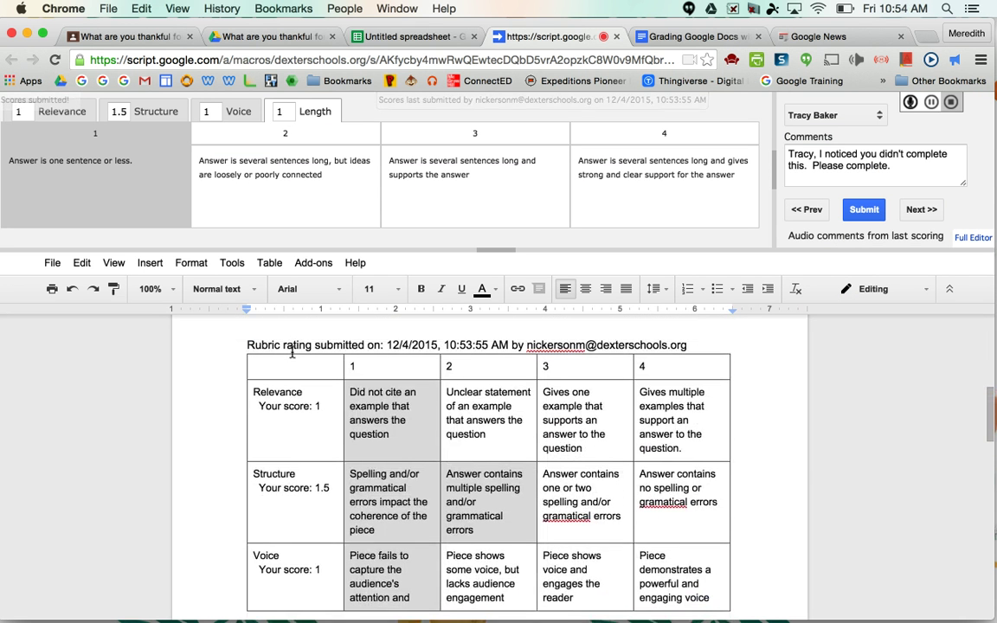
left_click(586, 396)
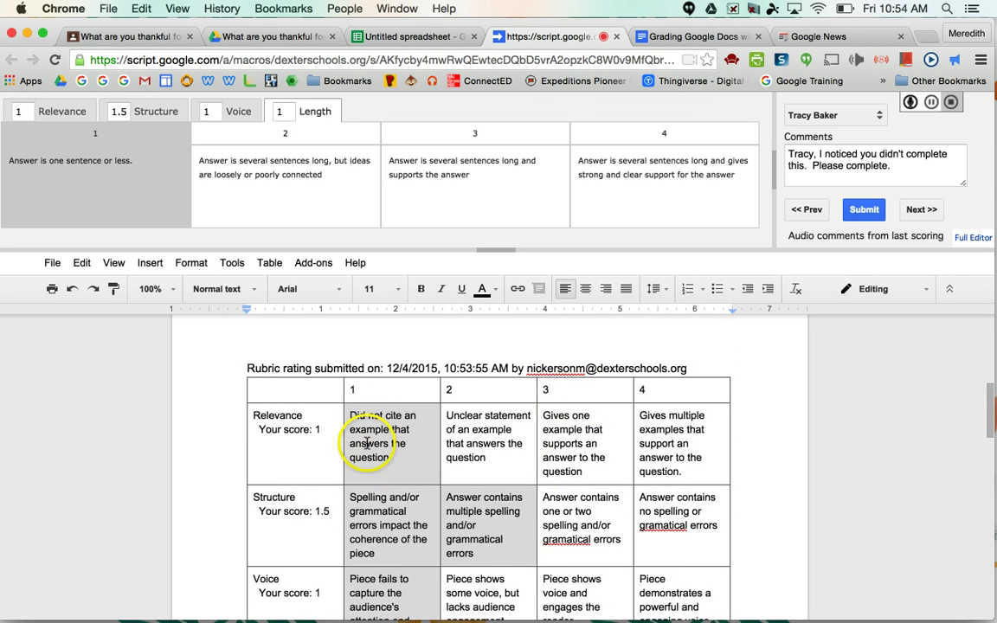
scroll(367, 434, "down", 5)
scroll(379, 473, "down", 8)
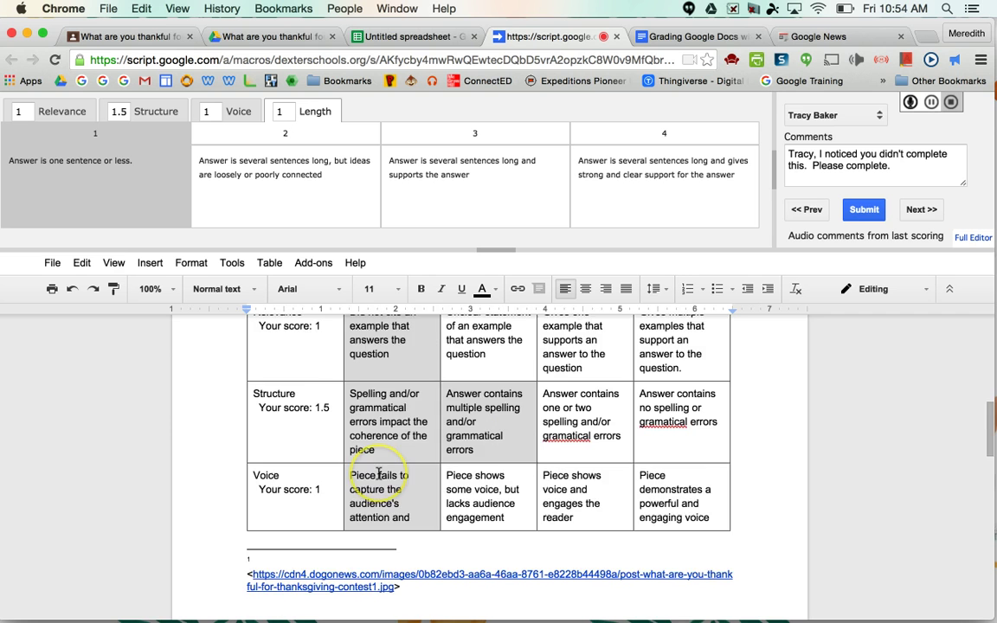
scroll(378, 474, "down", 5)
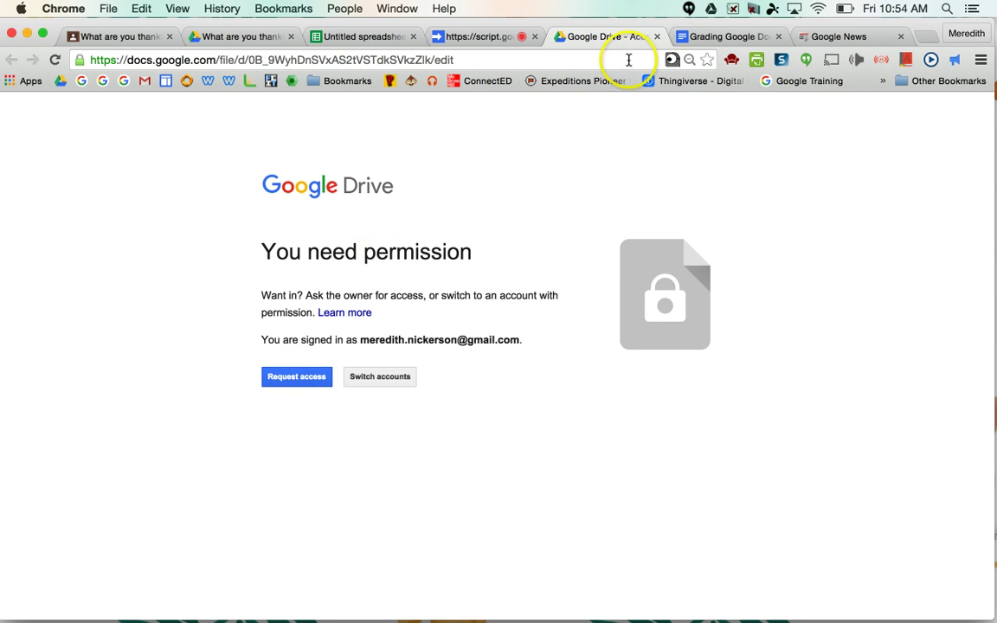
Close the Drive permission page and switch to the roster spreadsheet.
left_click(656, 38)
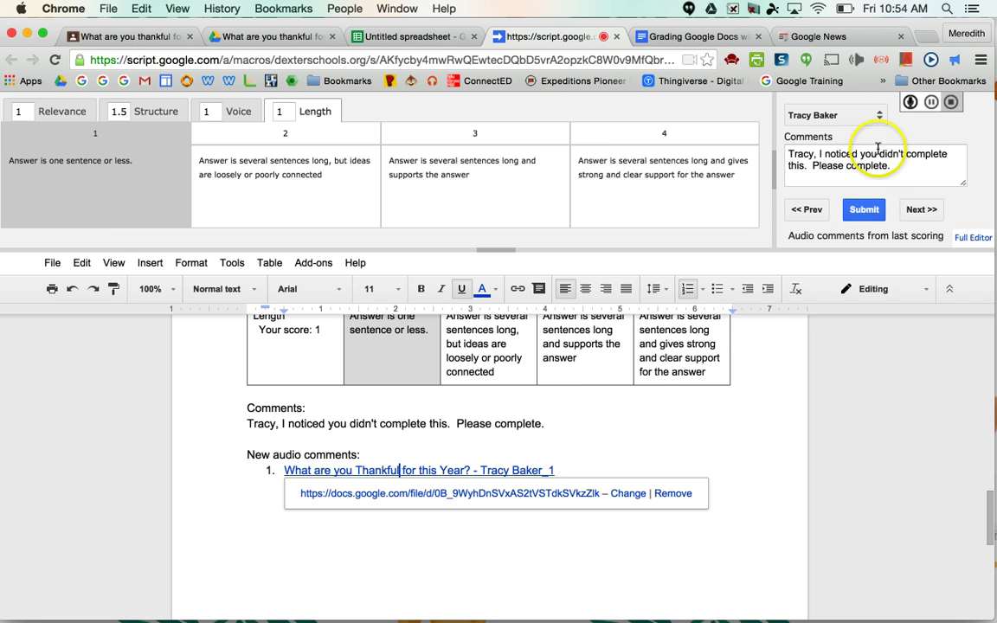
left_click(409, 39)
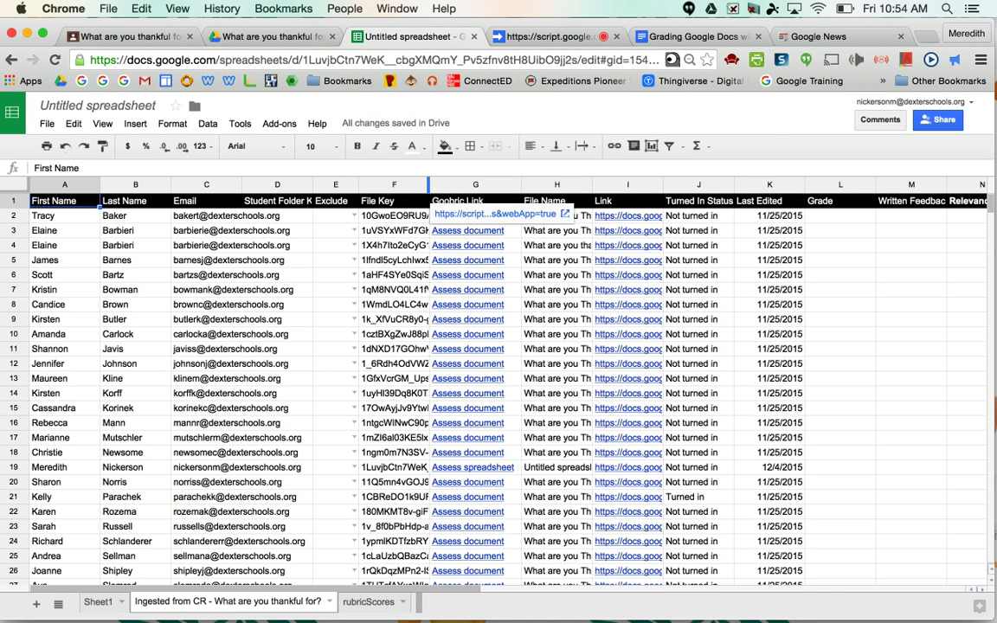
Resubmit the first student's scores and load the next student's paper in Goobric.
left_click(535, 39)
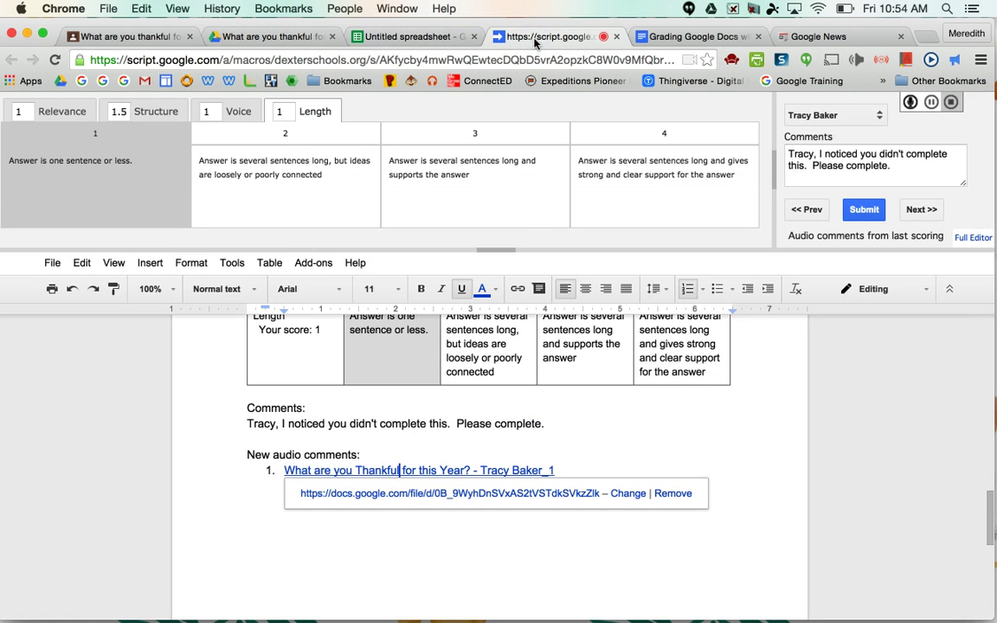
left_click(865, 216)
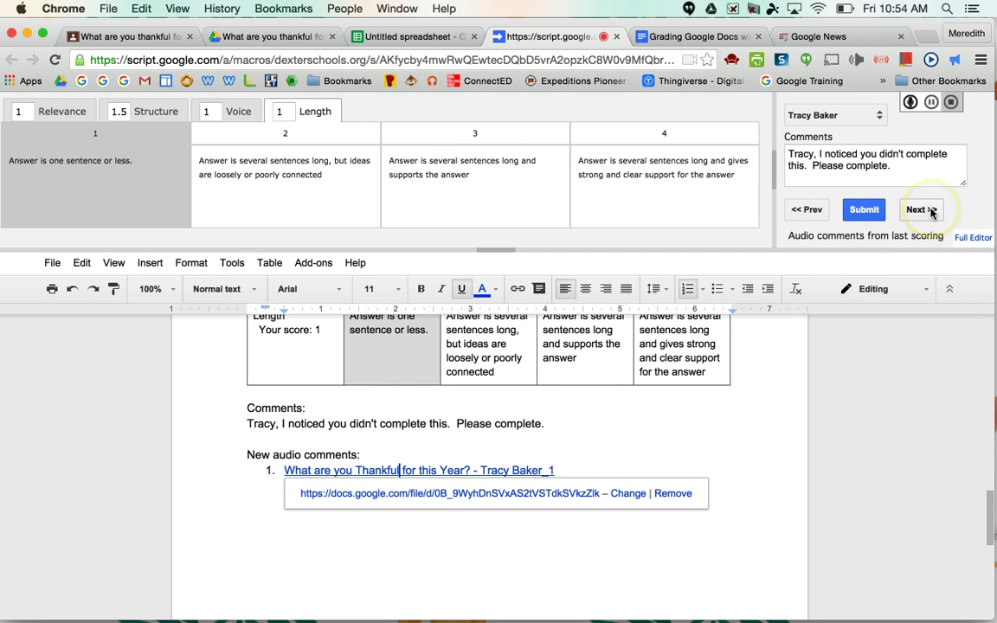
left_click(923, 209)
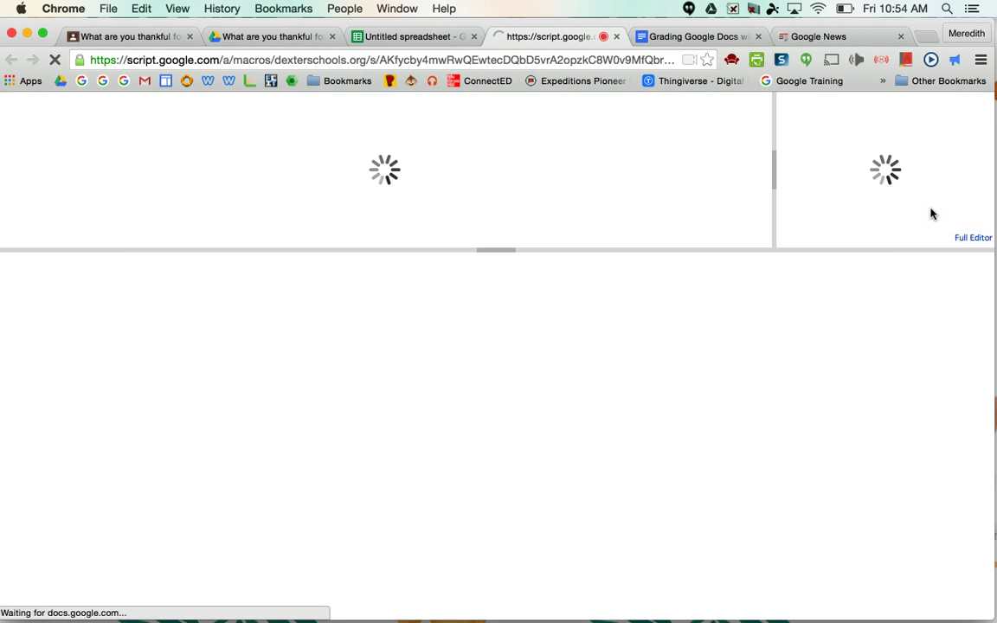
left_click(430, 37)
left_click(534, 37)
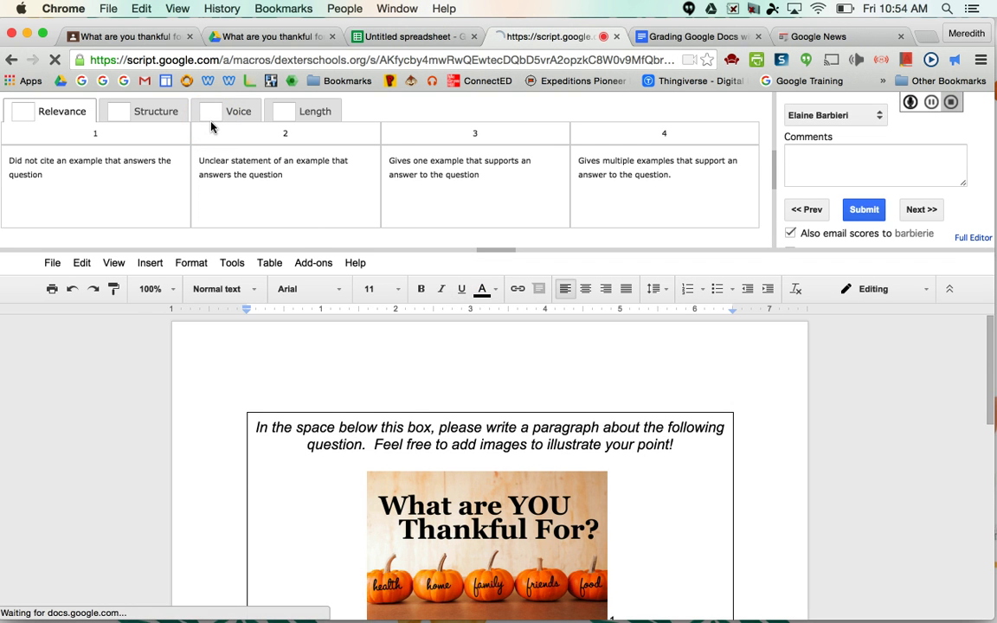
scroll(430, 338, "down", 5)
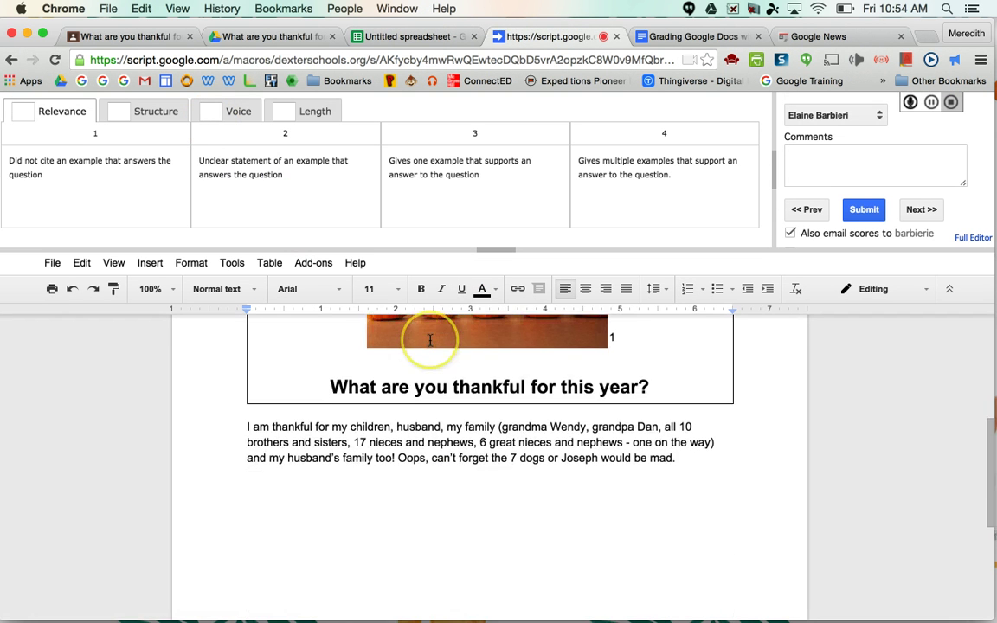
scroll(472, 461, "up", 5)
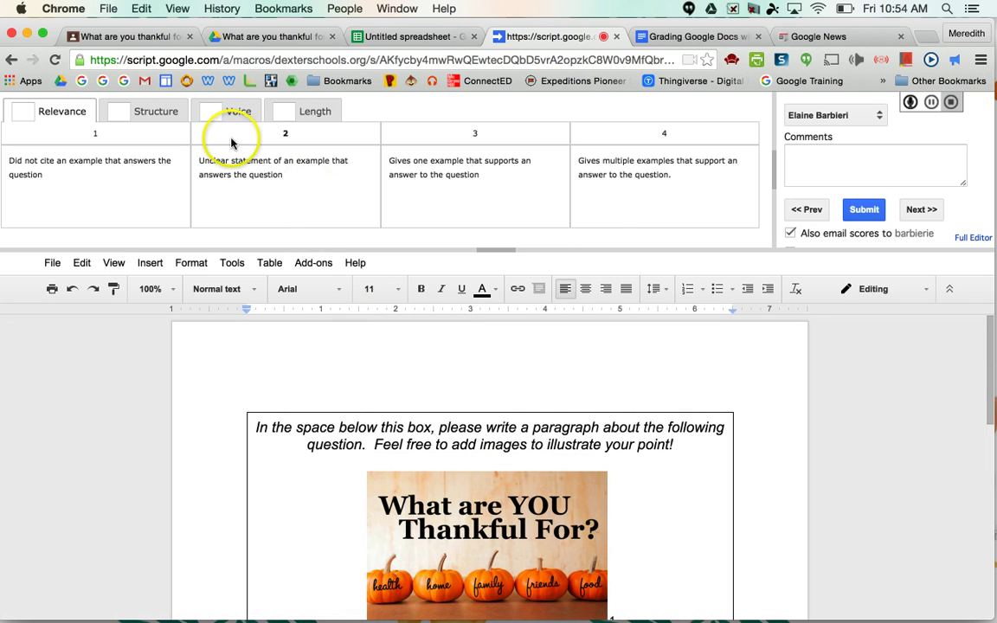
Score Relevance, Structure, Voice and Length 4 each, comment 'Amazing!', and submit.
left_click(605, 194)
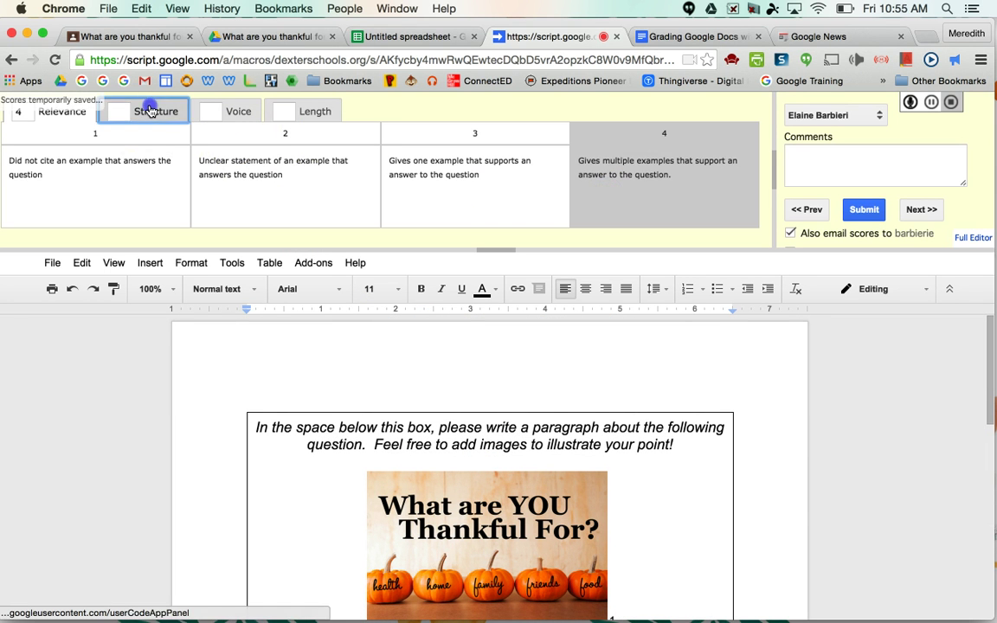
left_click(604, 192)
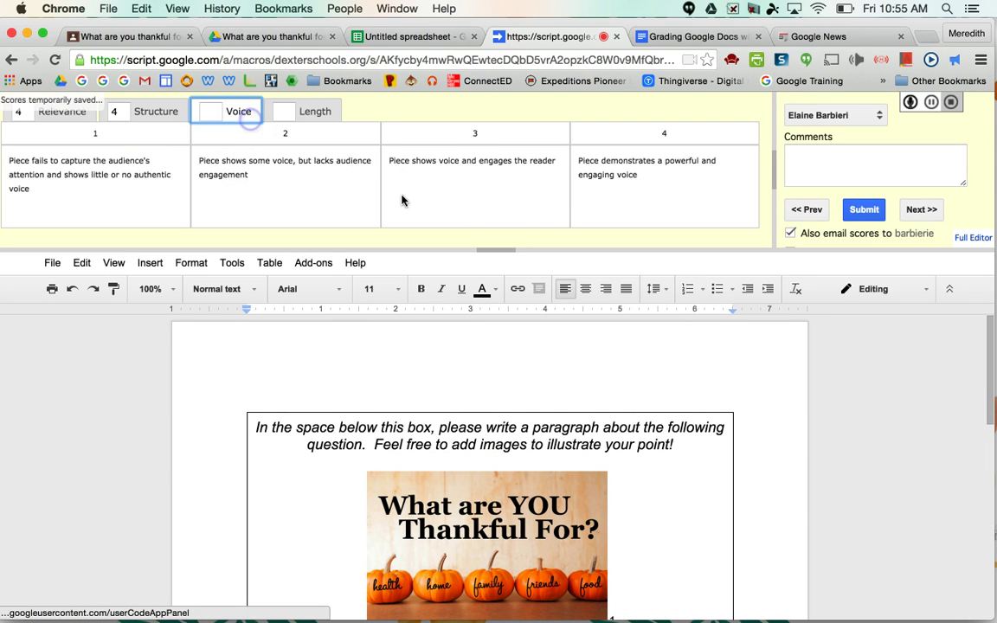
left_click(580, 198)
scroll(100, 439, "down", 4)
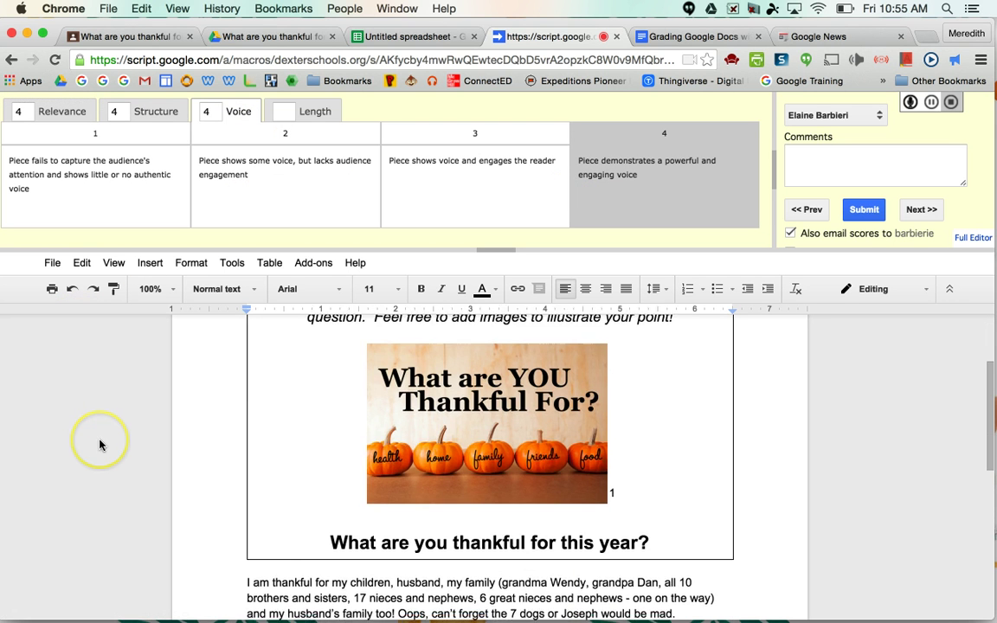
scroll(100, 466, "down", 2)
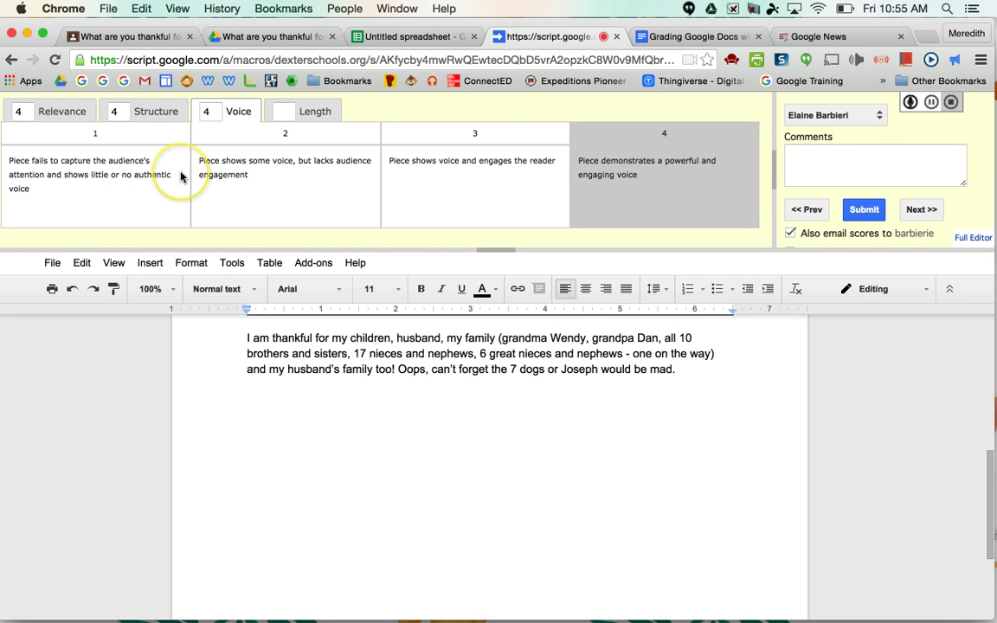
left_click(309, 113)
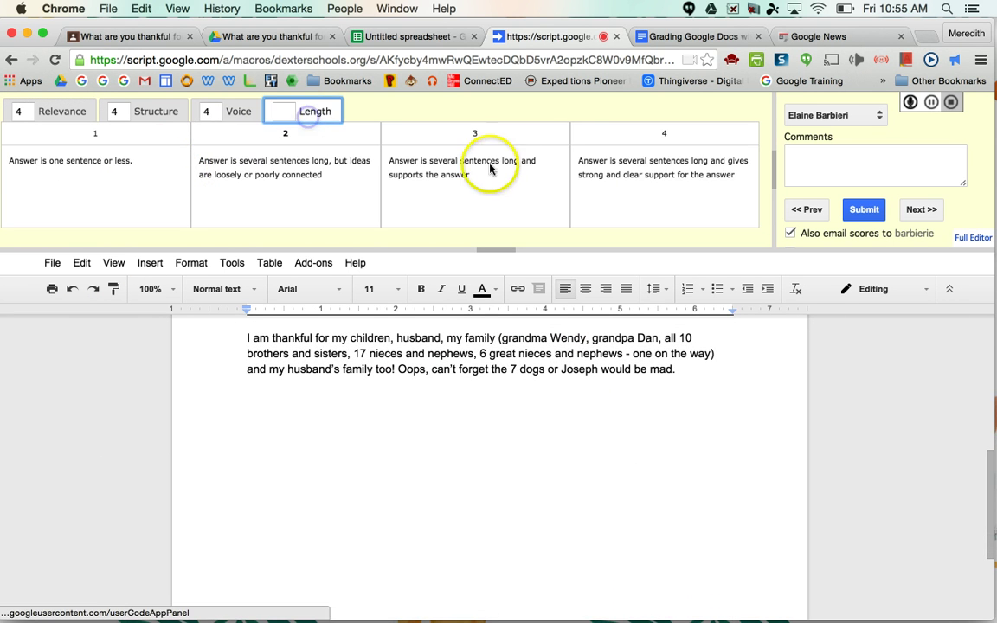
left_click(596, 161)
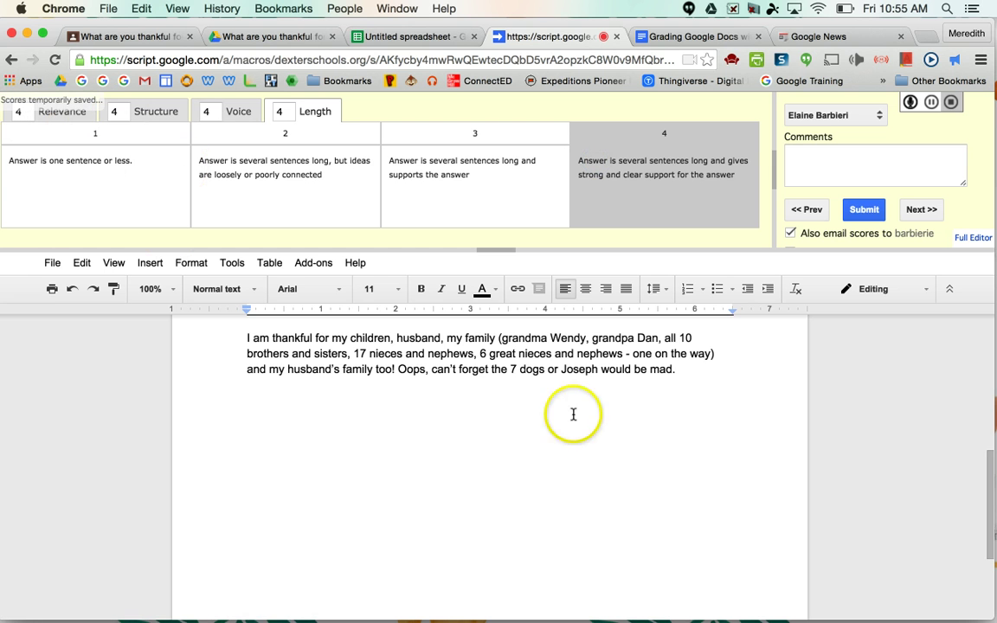
scroll(871, 413, "up", 5)
left_click(808, 164)
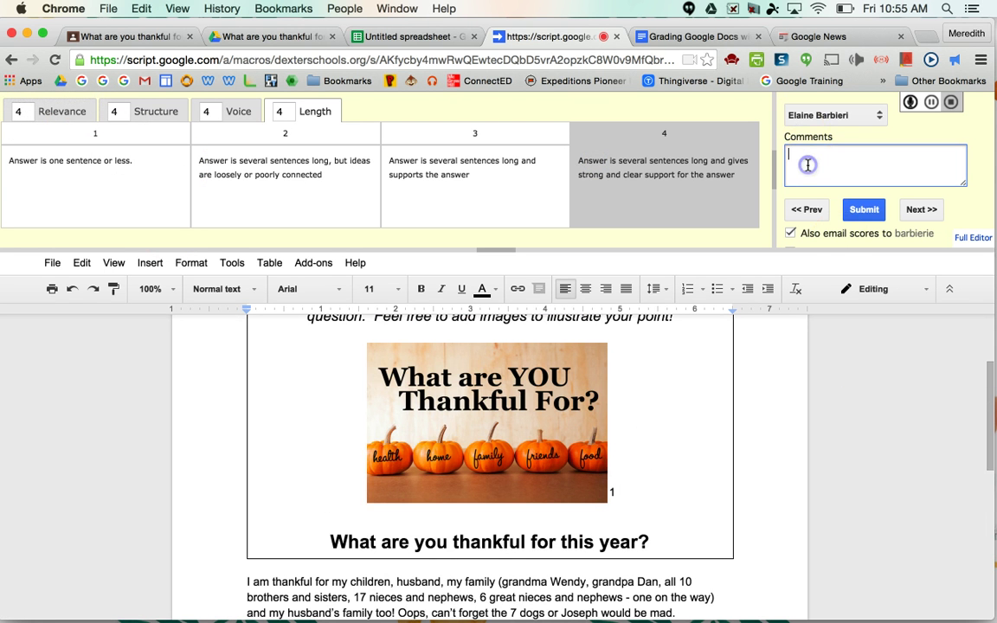
type("Amazing!")
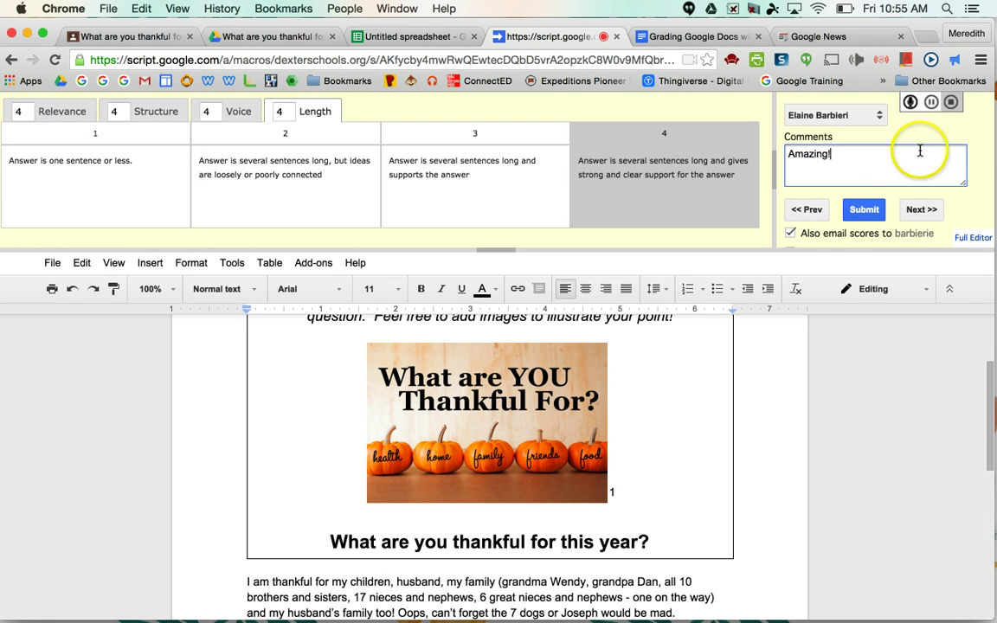
left_click(862, 209)
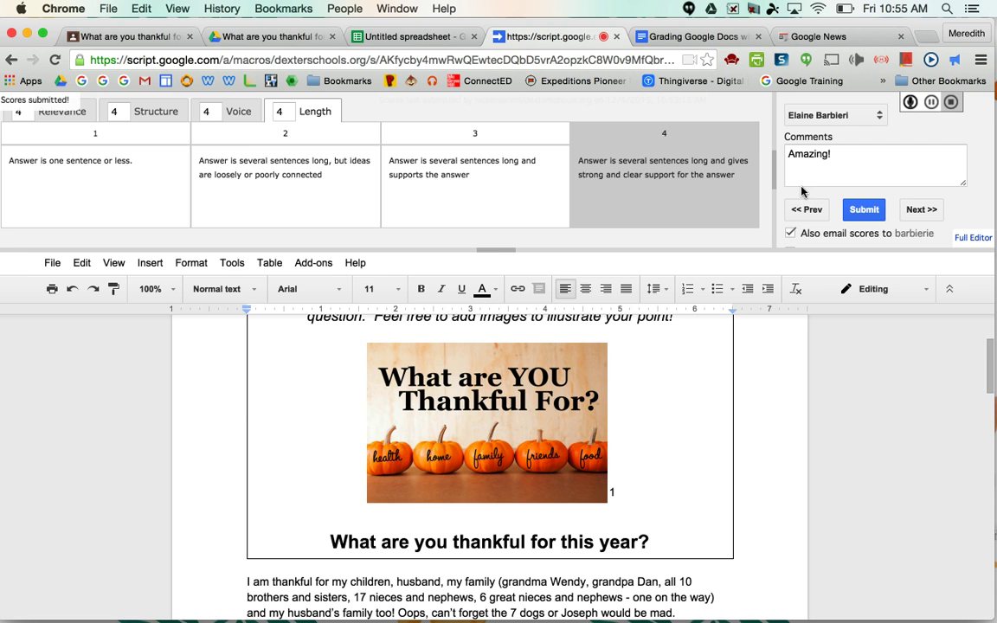
Open the Doctopus Assignment Tools Panel, scroll to the score columns, then close the panel.
left_click(364, 35)
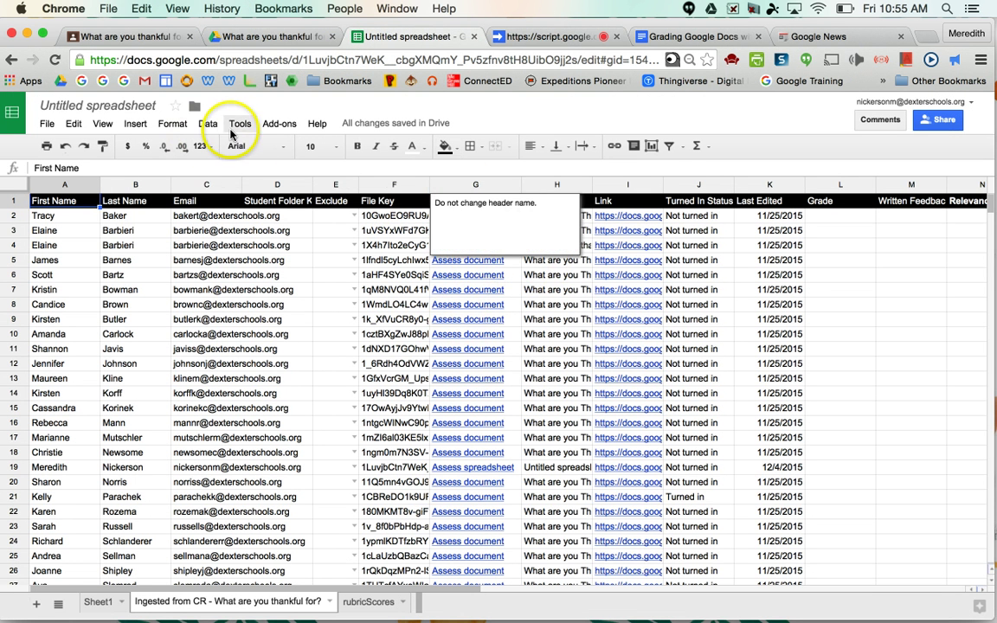
left_click(279, 124)
mouse_move(298, 164)
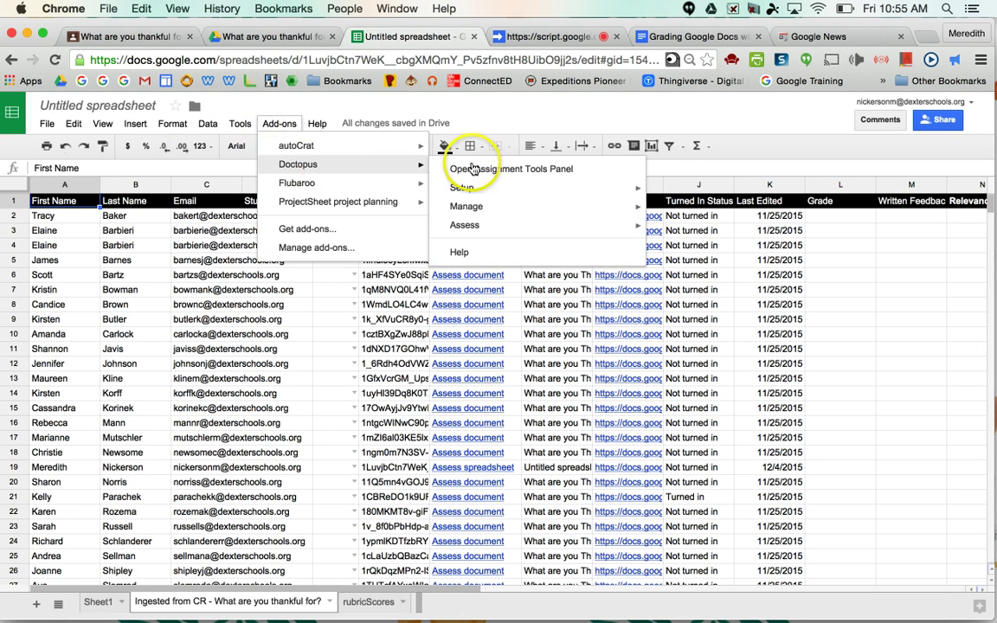
left_click(509, 168)
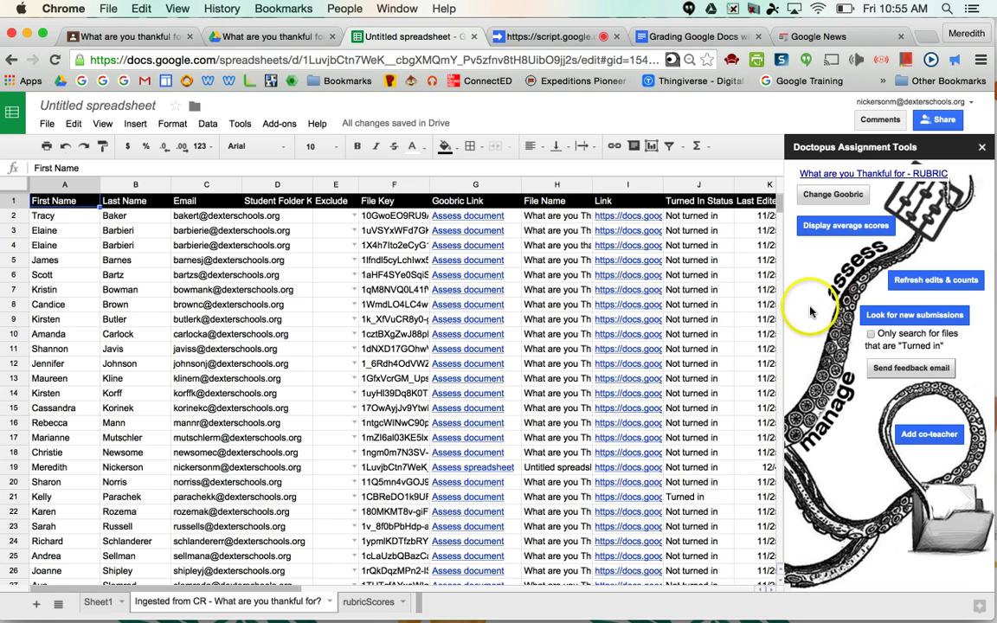
scroll(684, 342, "right", 10)
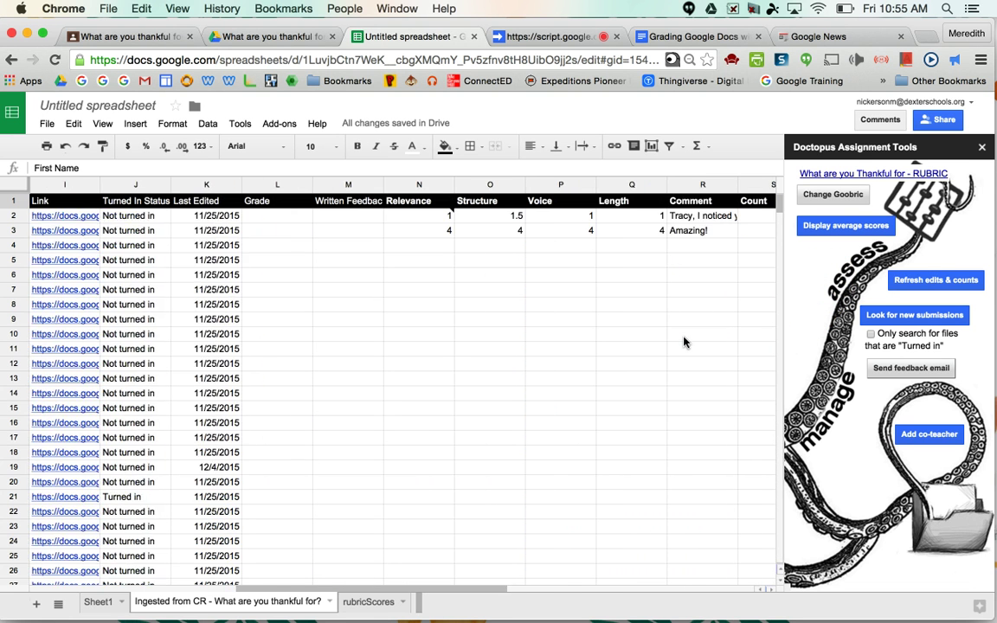
left_click(984, 148)
scroll(234, 329, "left", 10)
scroll(234, 330, "right", 10)
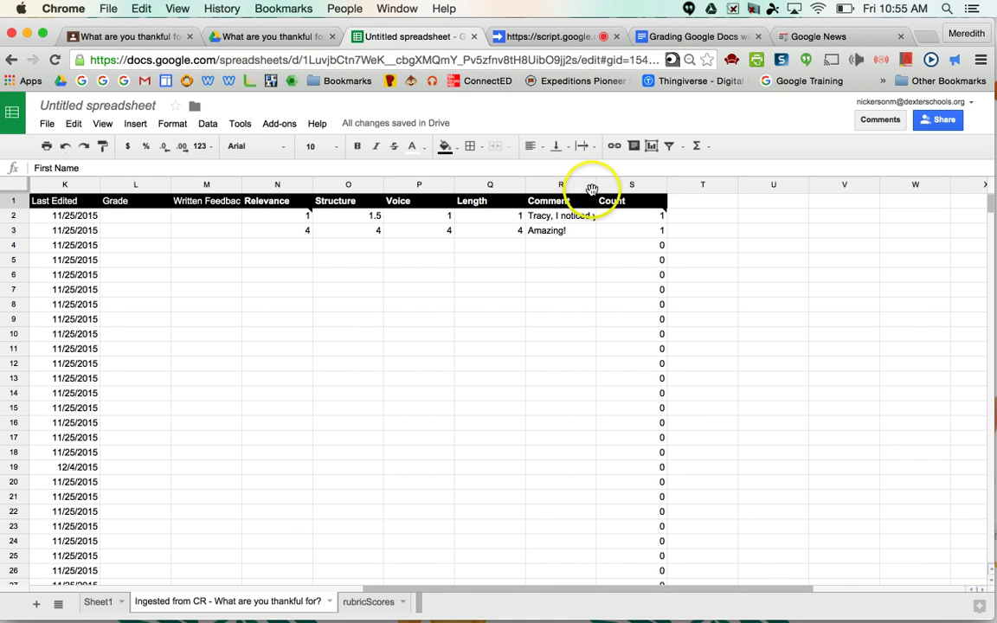
left_click_drag(597, 187, 713, 187)
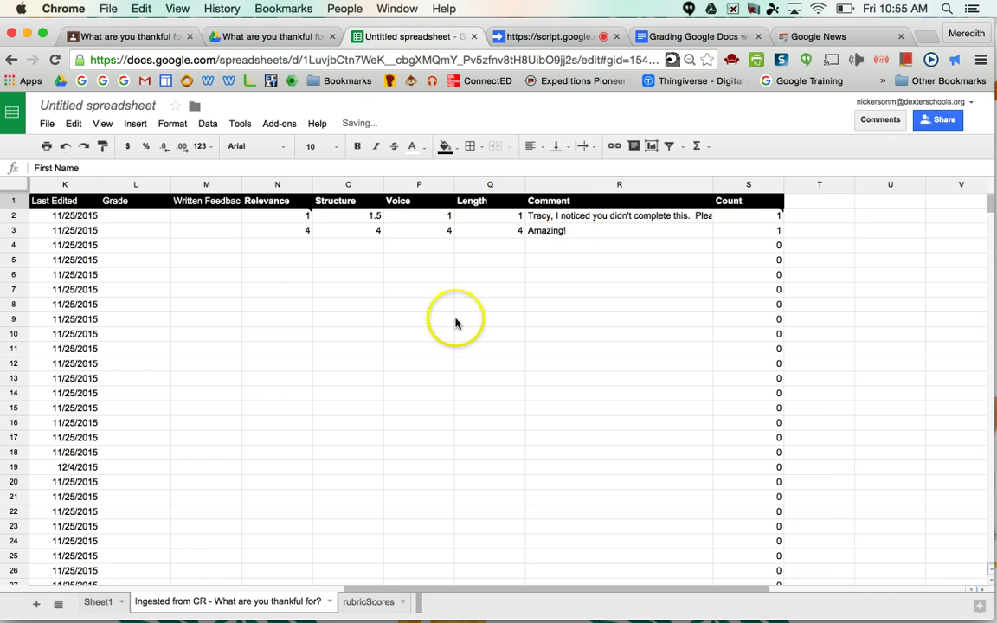
scroll(456, 323, "left", 5)
scroll(456, 323, "right", 1)
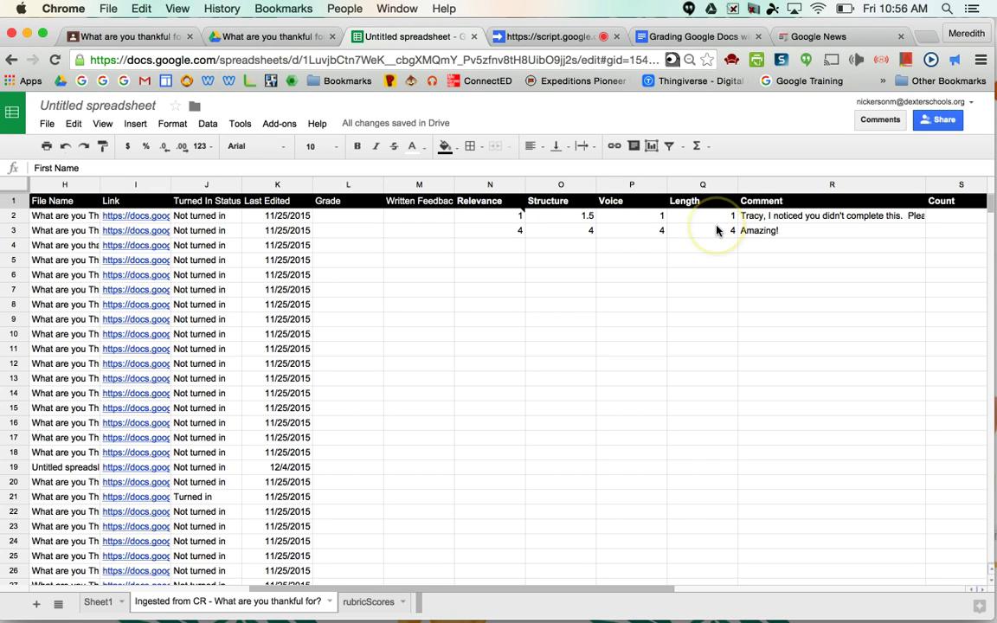
Enter =SUM(N2:Q2) in Grade cell L2, giving 4.5 for the first student.
left_click(329, 223)
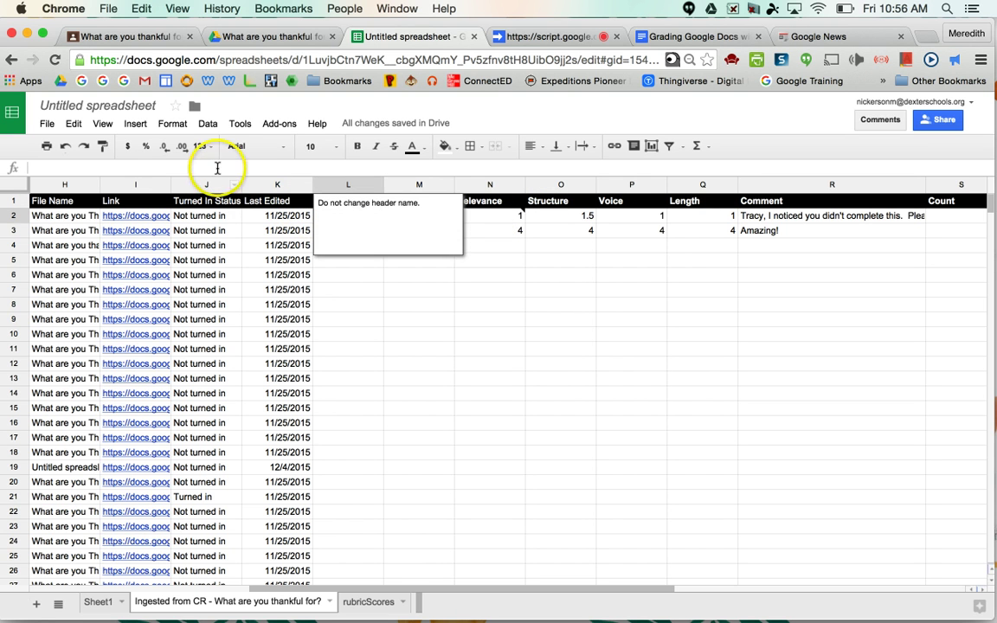
left_click(343, 289)
left_click(346, 219)
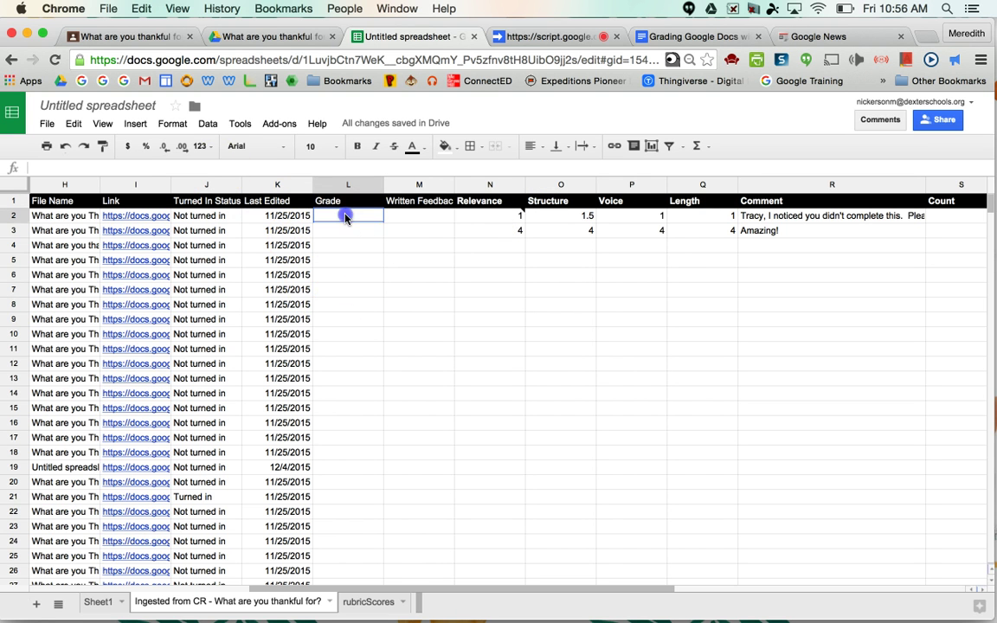
double_click(346, 218)
type("=")
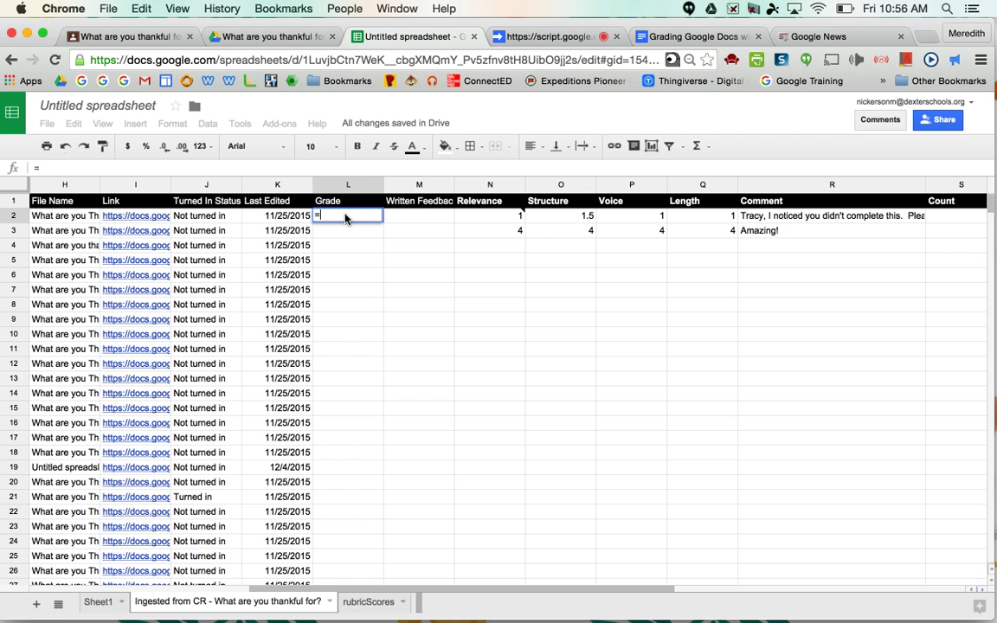
type("sum")
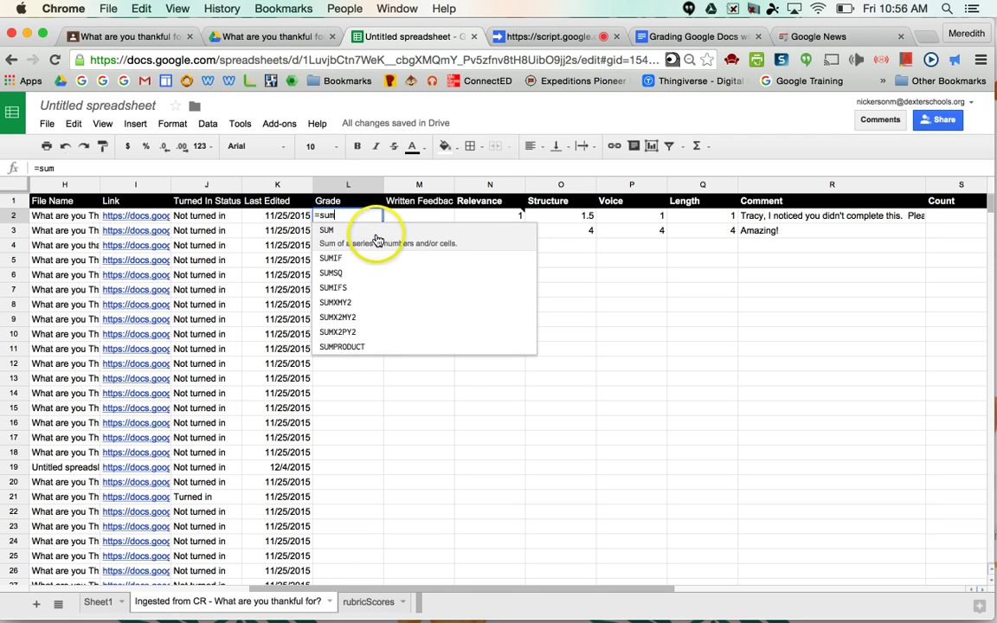
left_click(395, 237)
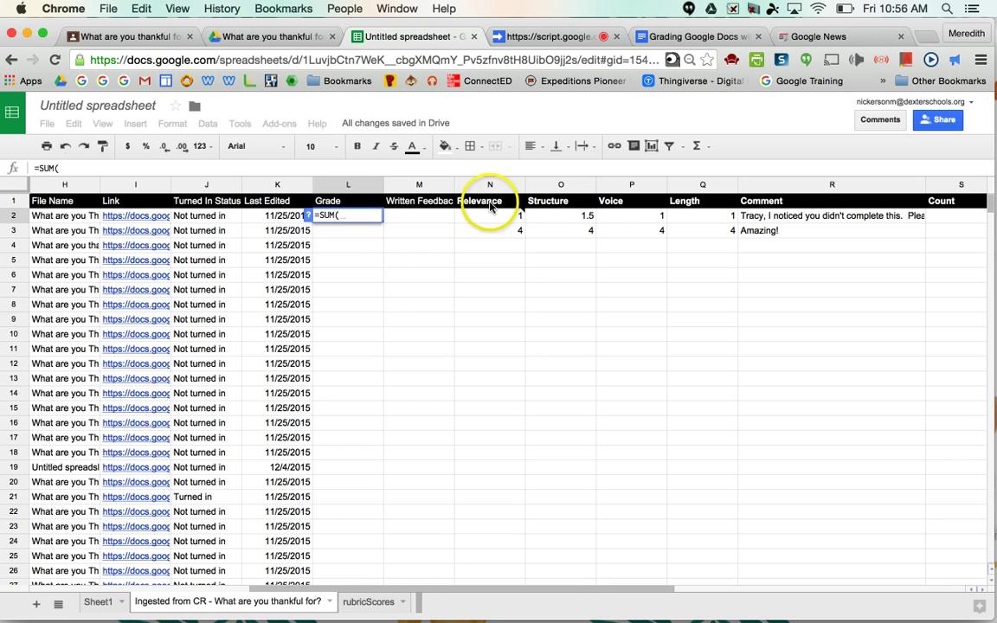
left_click_drag(486, 218, 712, 223)
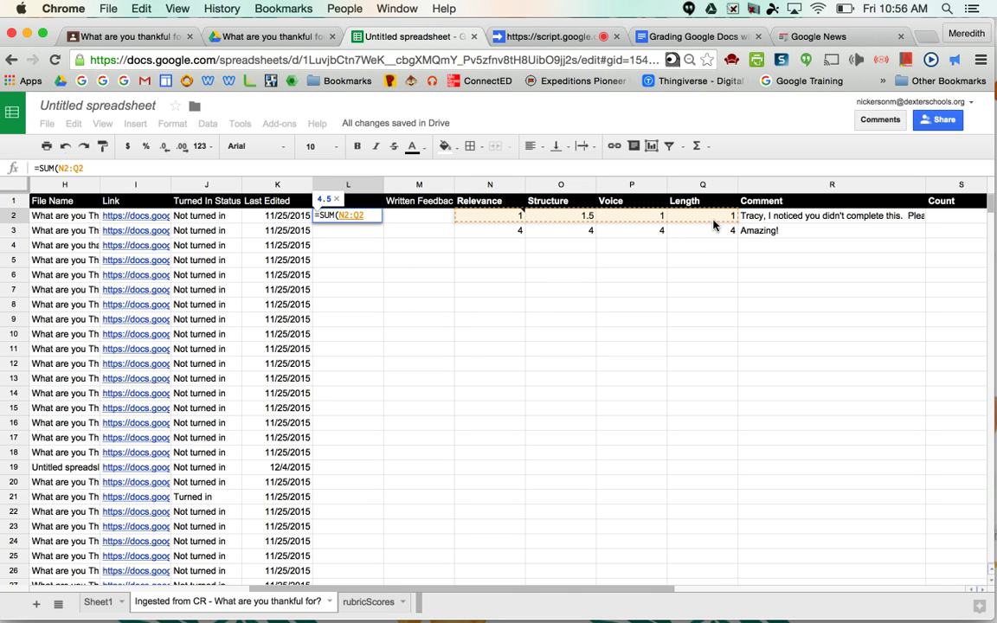
key("Return")
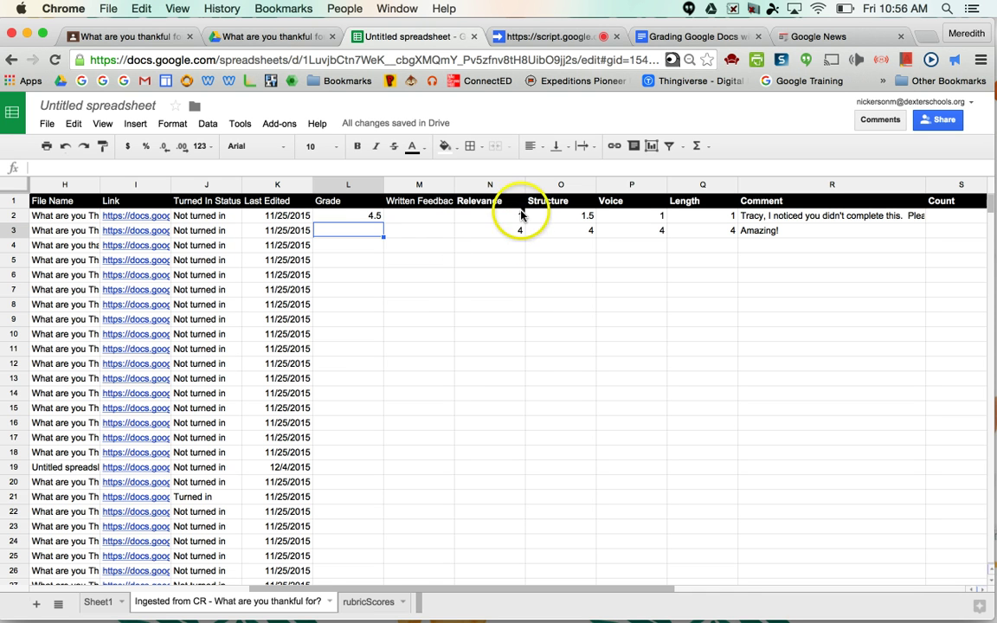
Fill the SUM formula down the Grade column to L35.
left_click(345, 218)
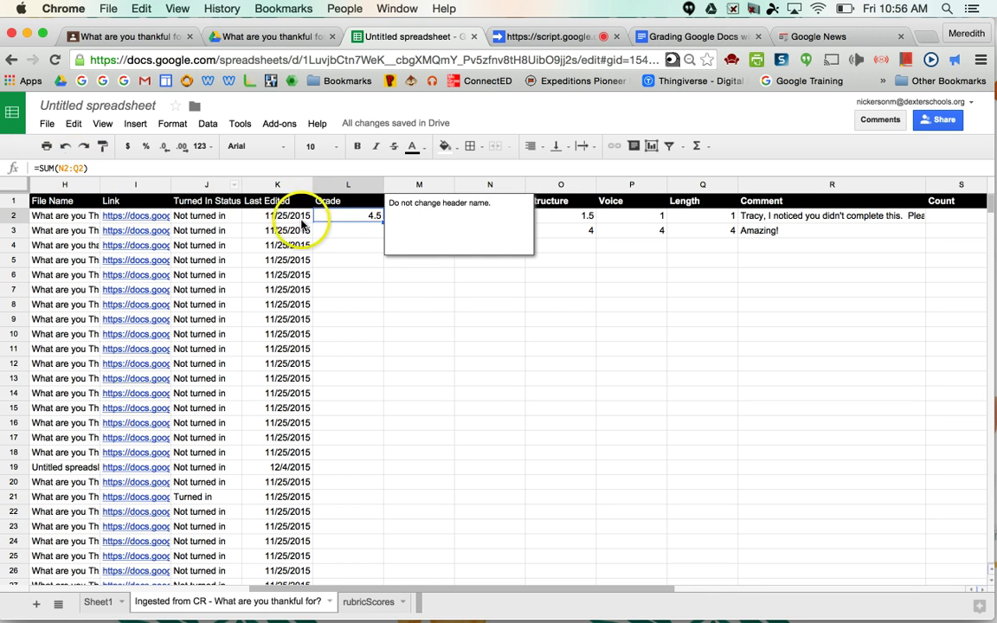
left_click(374, 221)
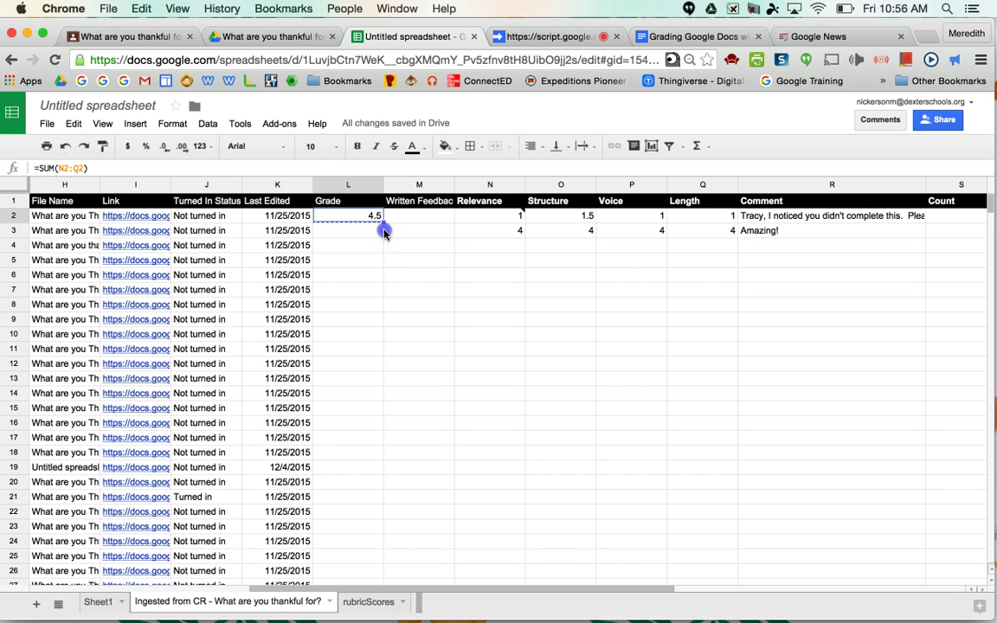
left_click_drag(360, 619, 340, 406)
scroll(340, 405, "up", 7)
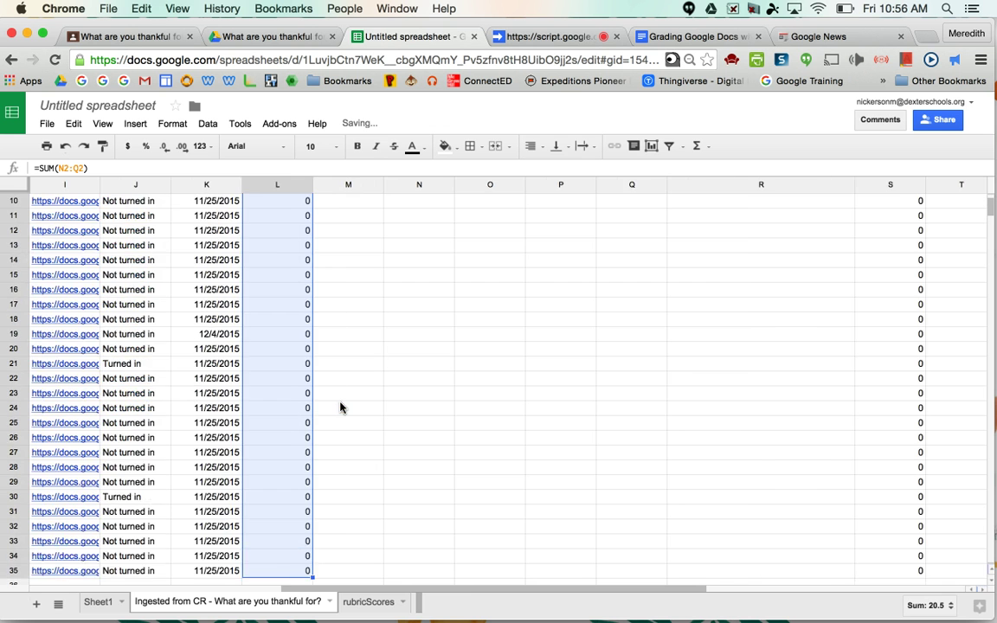
scroll(340, 407, "left", 2)
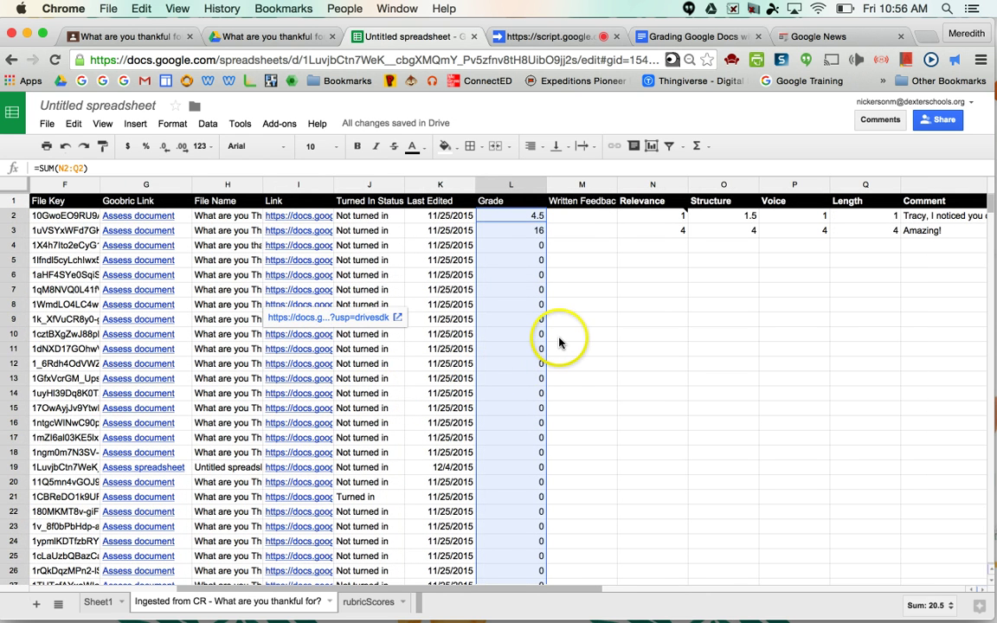
Change L3's formula to divide the rubric total by 16.
left_click(511, 236)
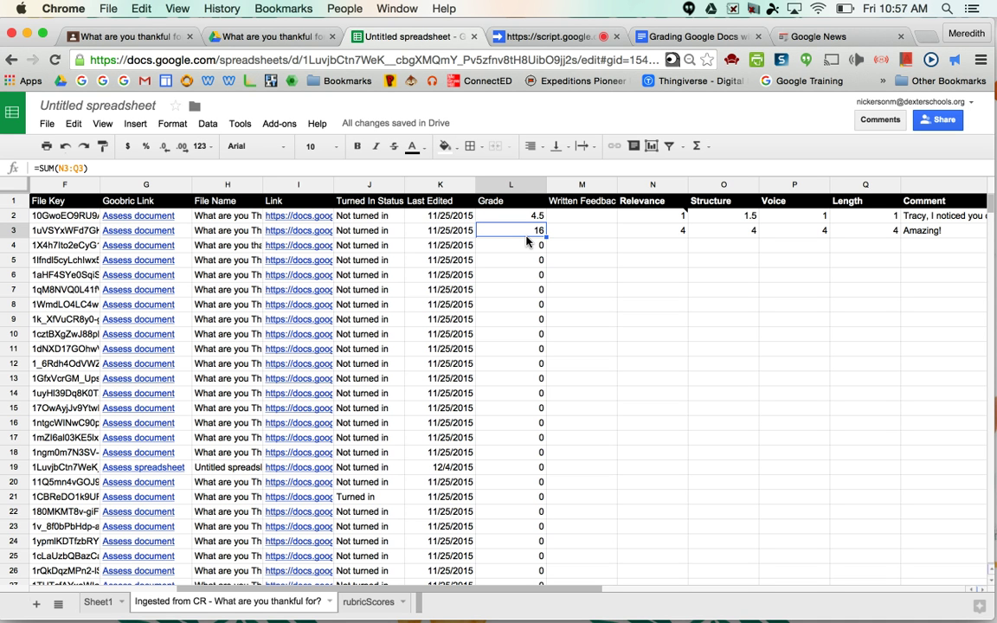
left_click(205, 169)
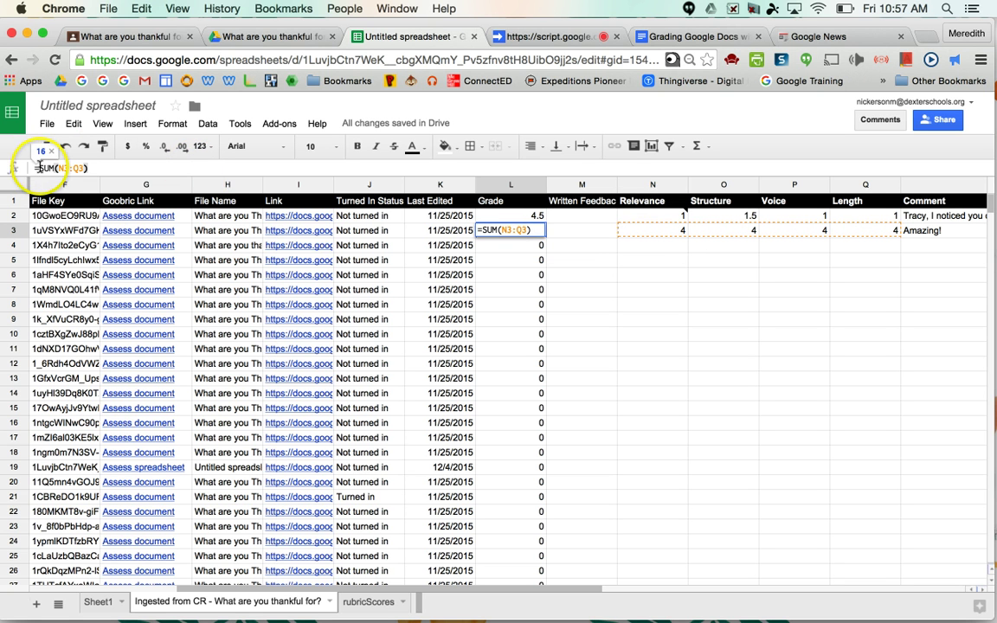
type("(")
left_click(90, 169)
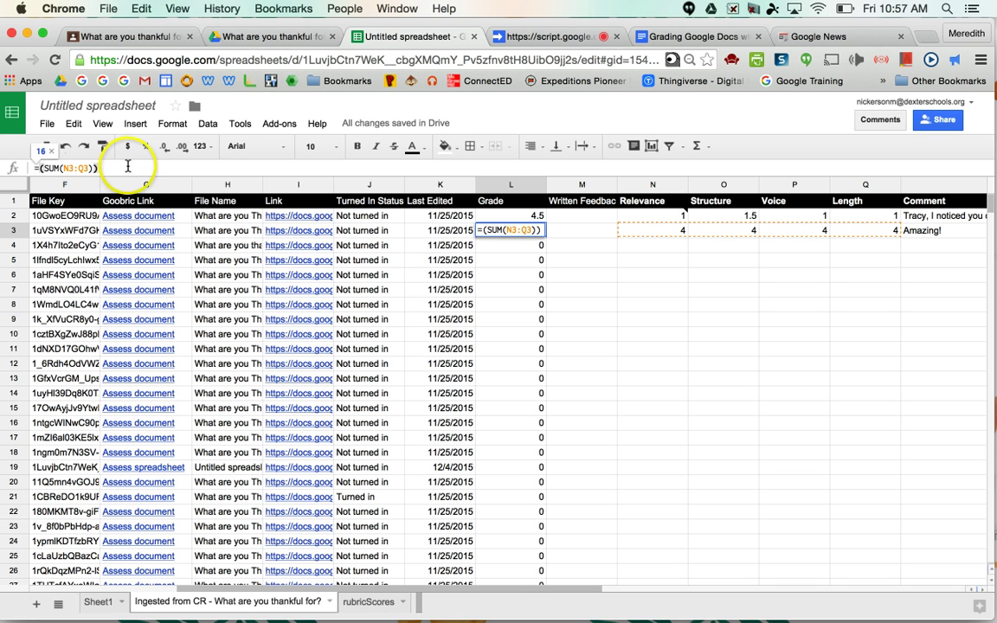
type("/16")
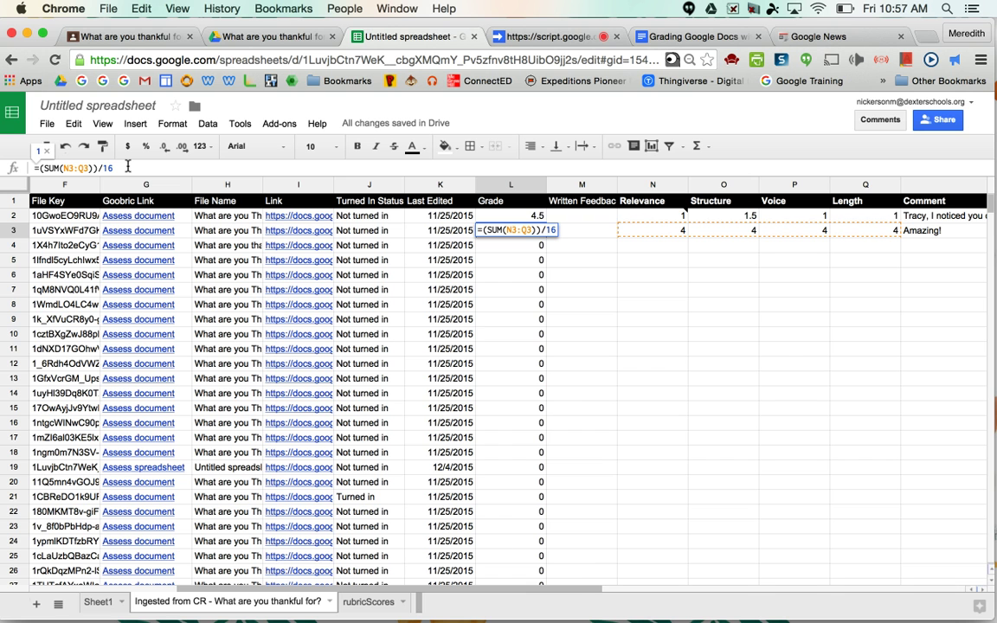
key("Return")
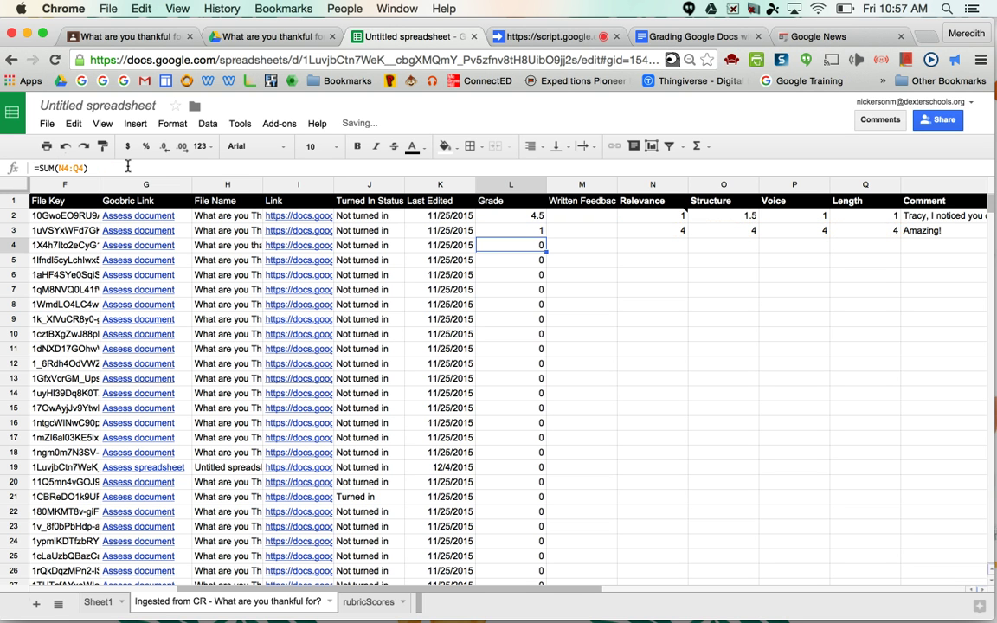
Multiply by 100 so L3 reads =(SUM(N3:Q3))/16*100, showing 100.
left_click(584, 290)
double_click(515, 230)
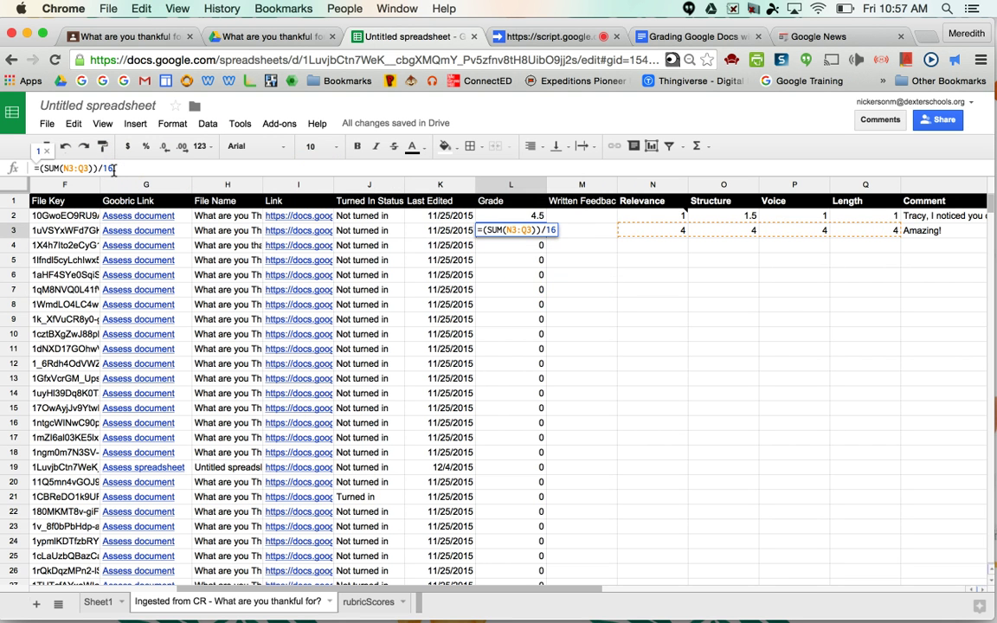
left_click(74, 165)
type("*100")
key("Return")
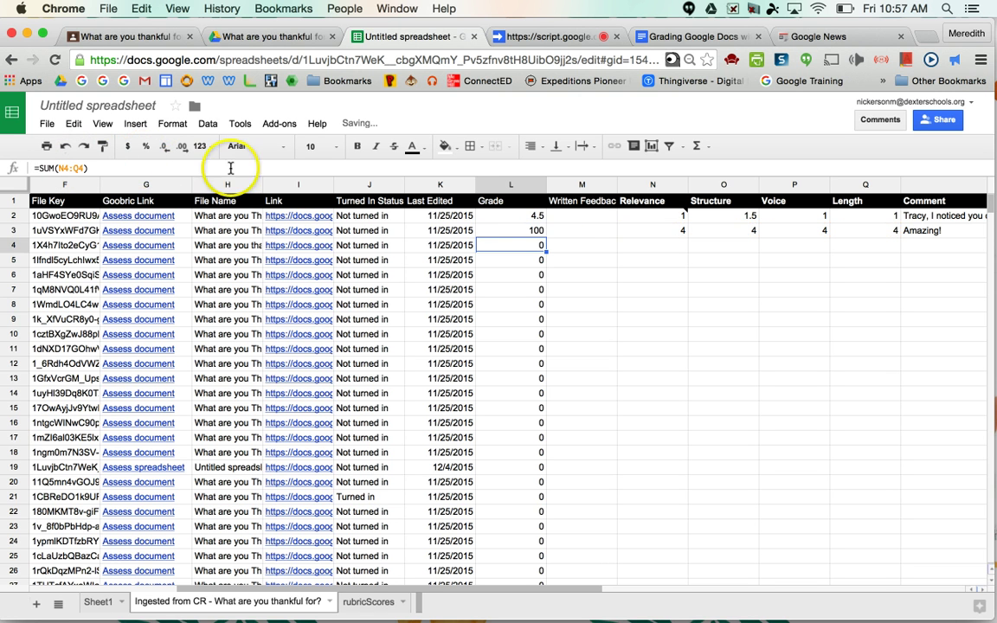
Copy the percentage formula up into L2 and down to L35.
left_click(522, 230)
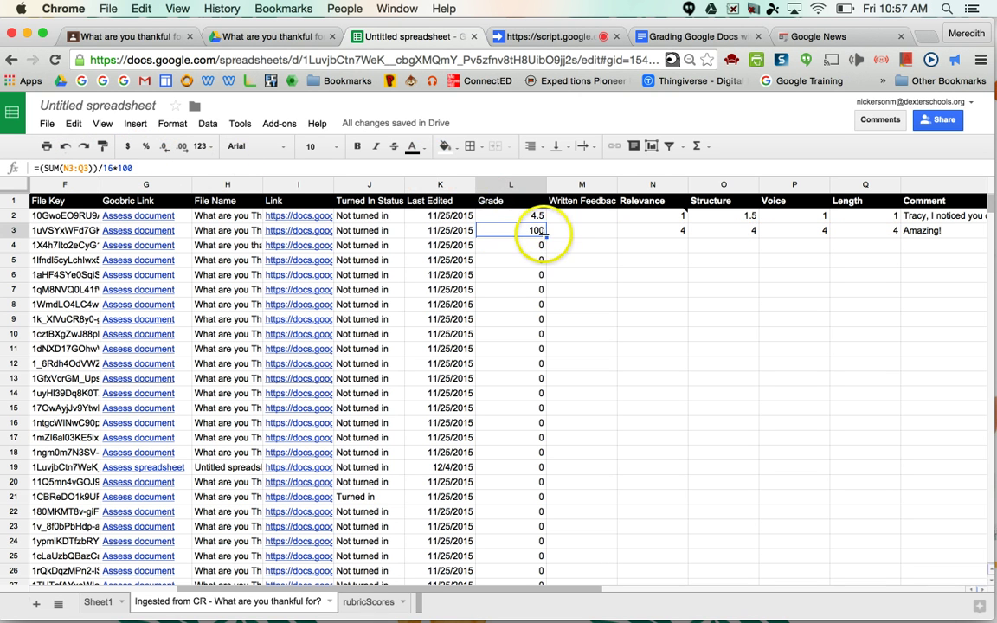
left_click_drag(541, 214, 540, 216)
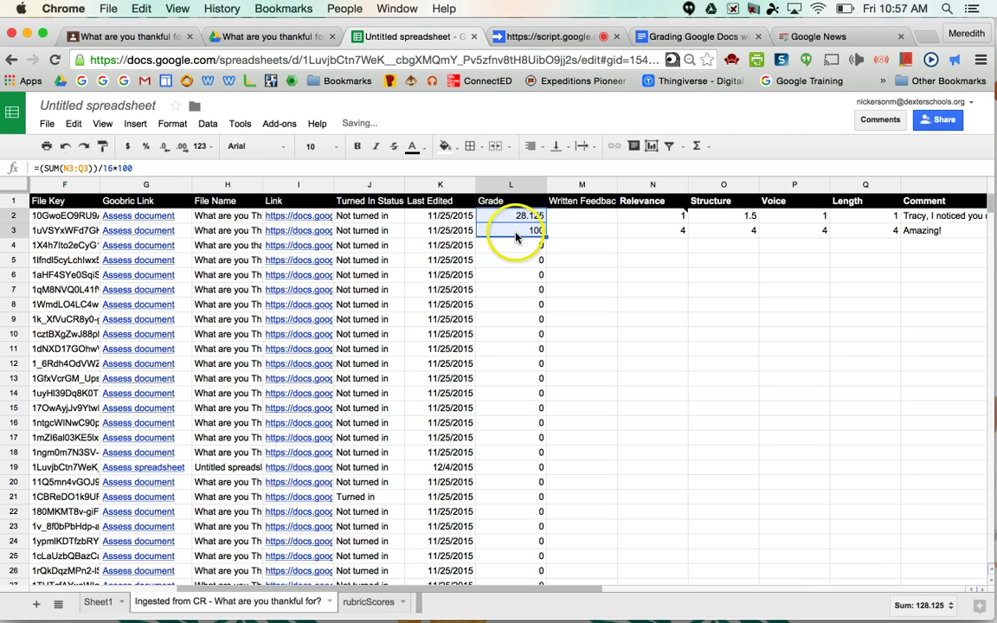
left_click(533, 232)
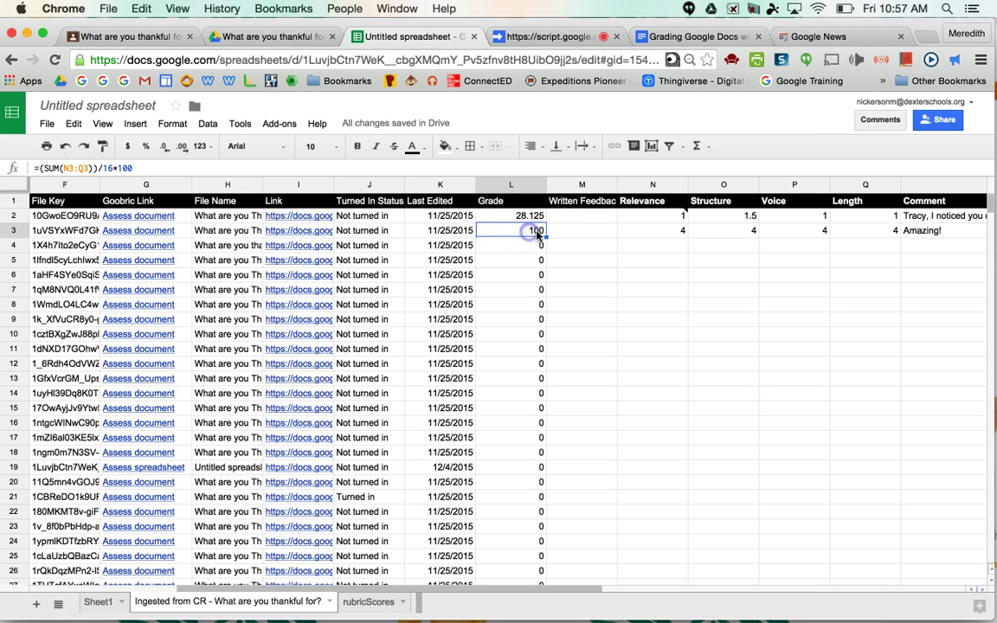
left_click_drag(544, 234, 527, 434)
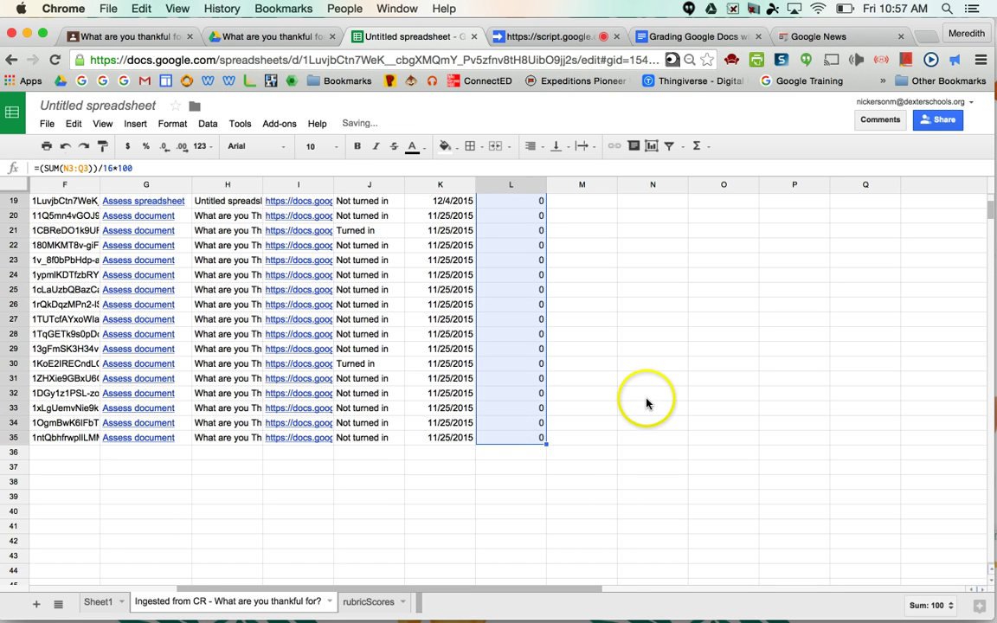
scroll(646, 403, "up", 5)
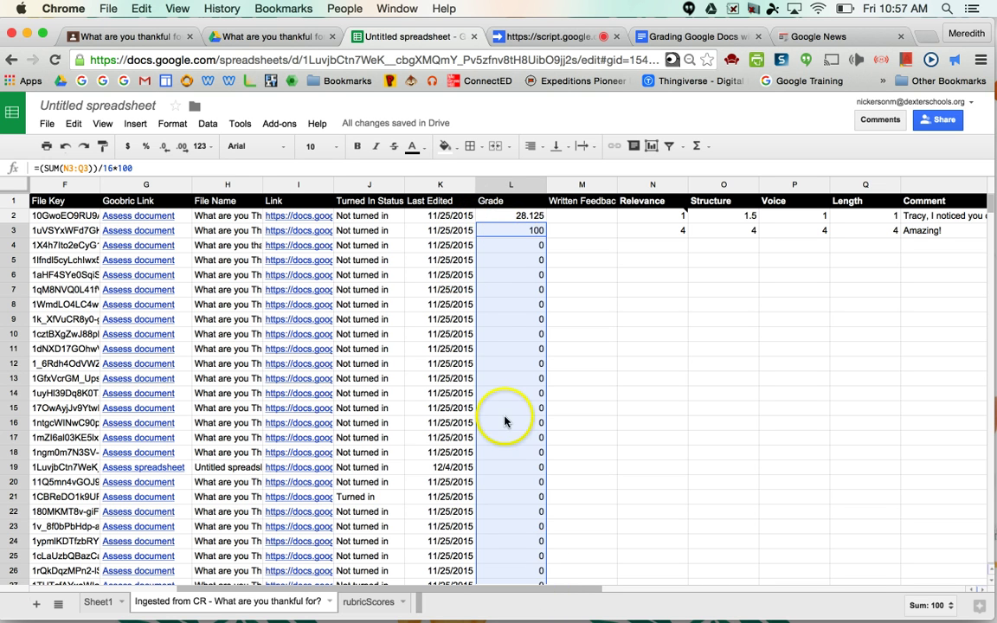
left_click(514, 218)
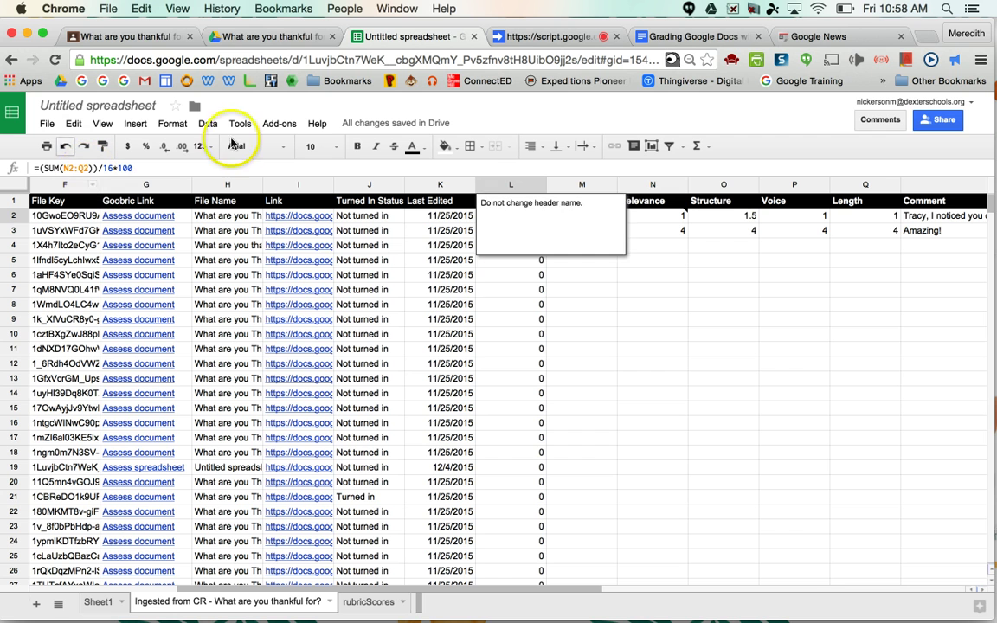